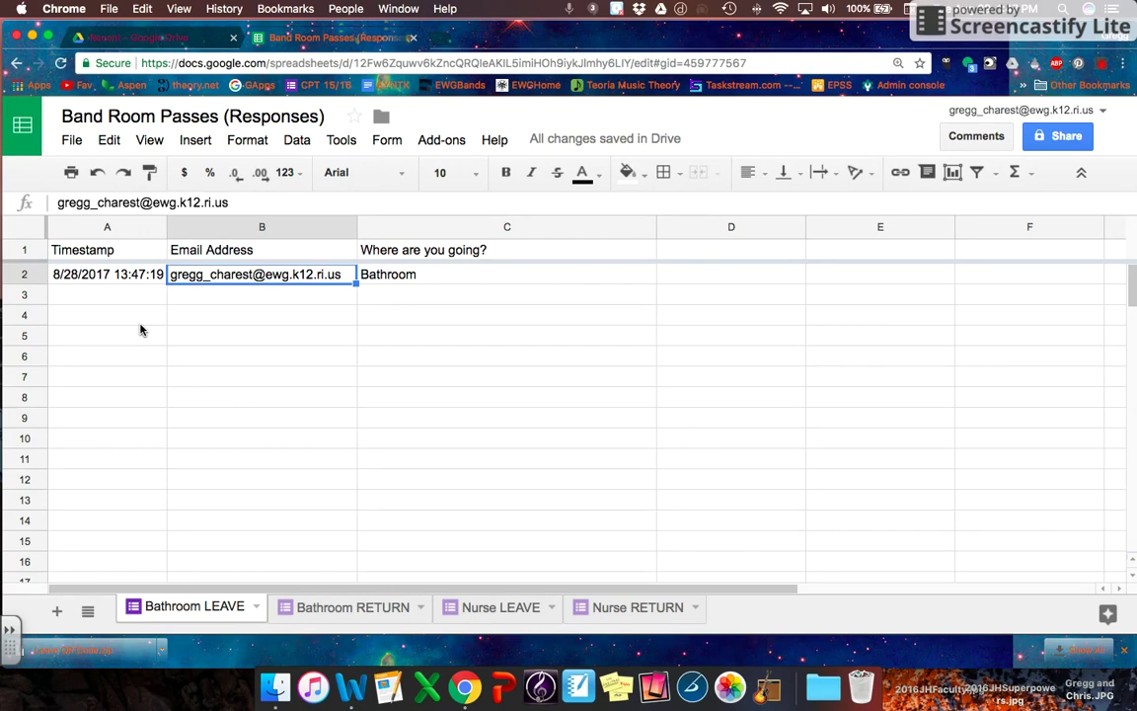
# - Review the sample response's timestamp and Bathroom destination across the Bathroom and Nurse Leave/Return sheets
pyautogui.click(90, 280)
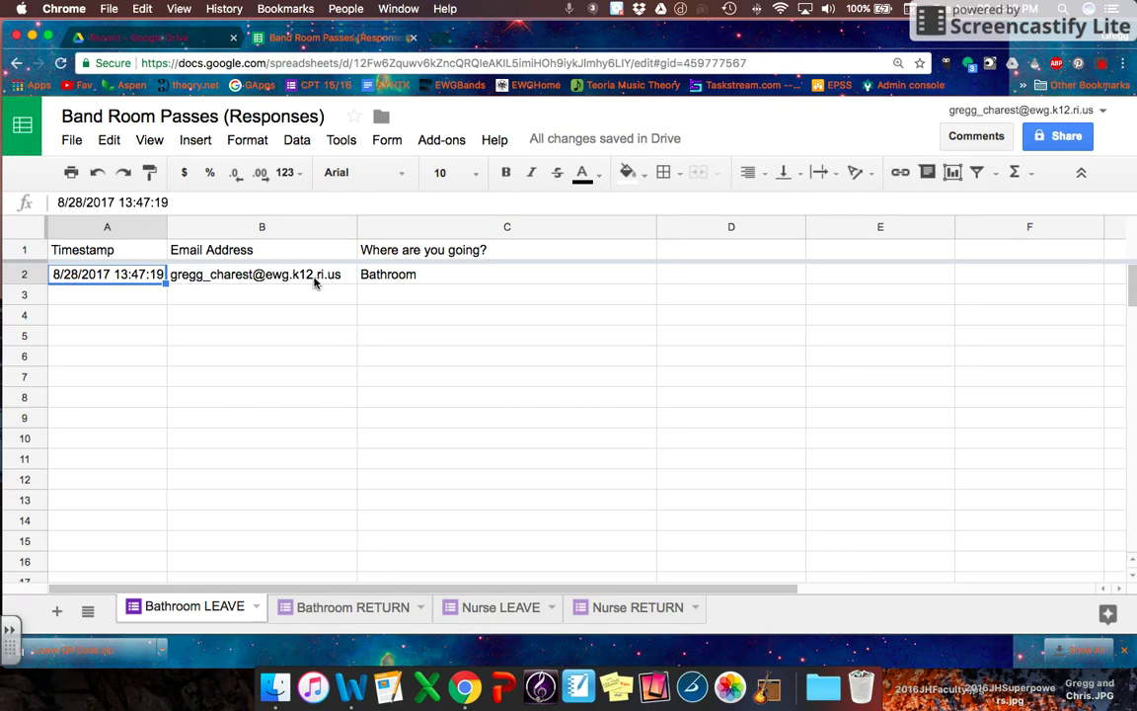
pyautogui.click(441, 278)
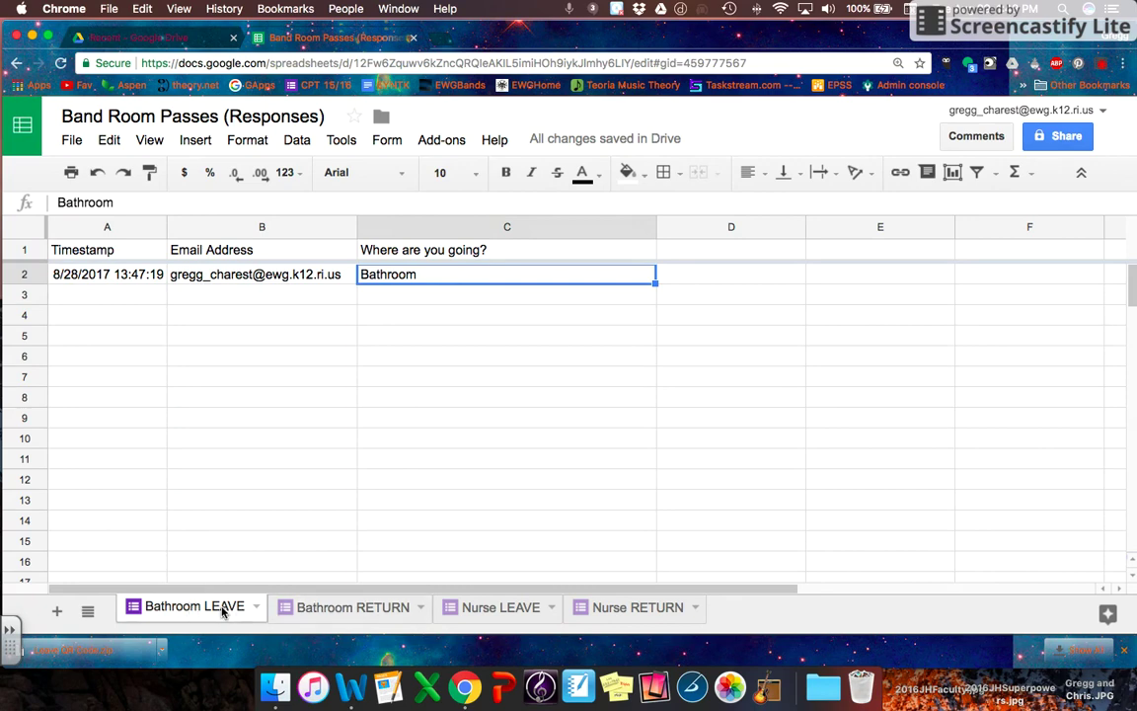
pyautogui.click(371, 609)
pyautogui.click(523, 608)
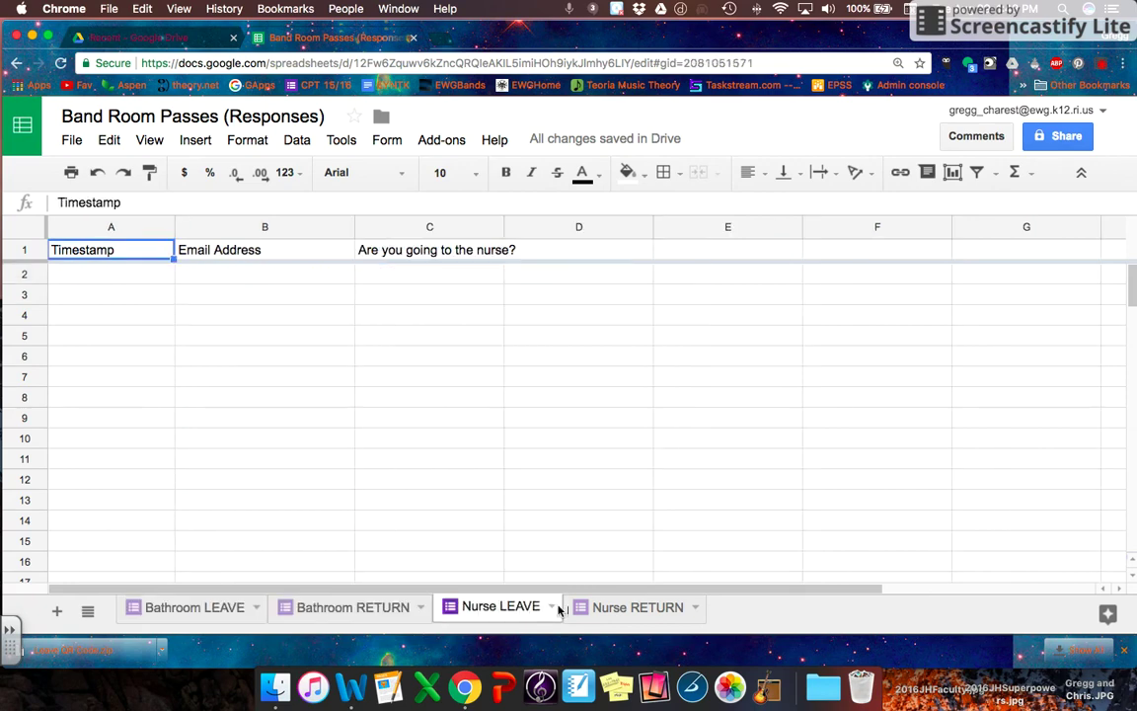
pyautogui.click(606, 608)
pyautogui.click(188, 609)
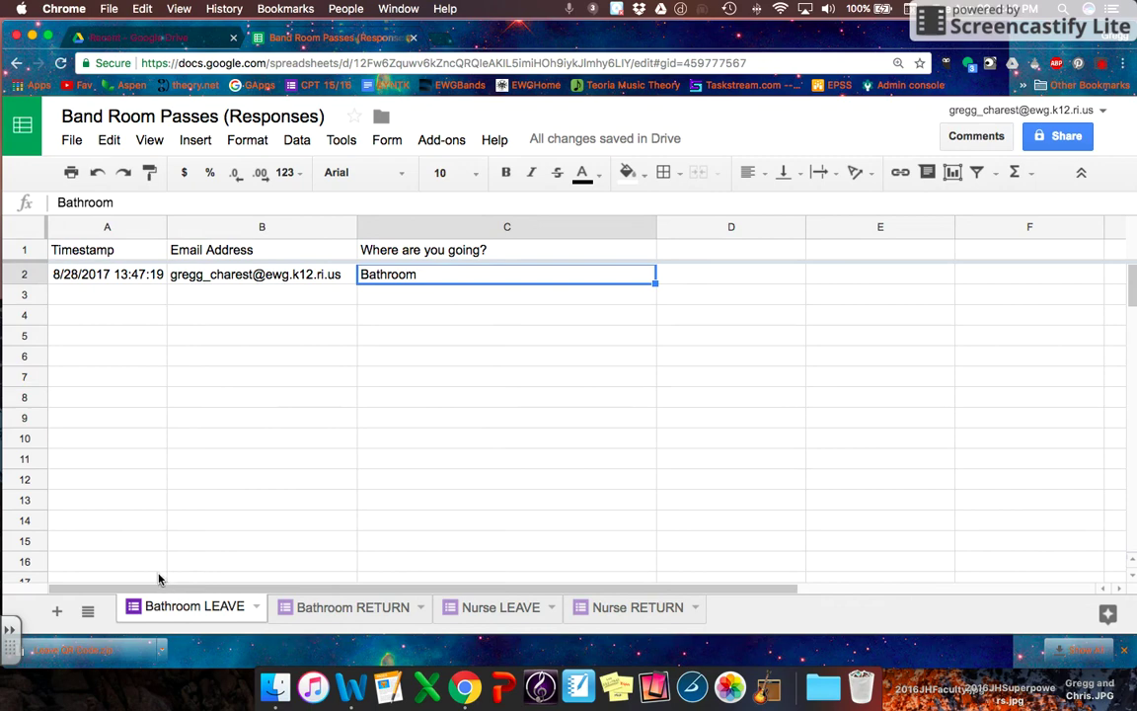
# - From Google Drive's New > More menu, create a blank Google Form
pyautogui.click(134, 39)
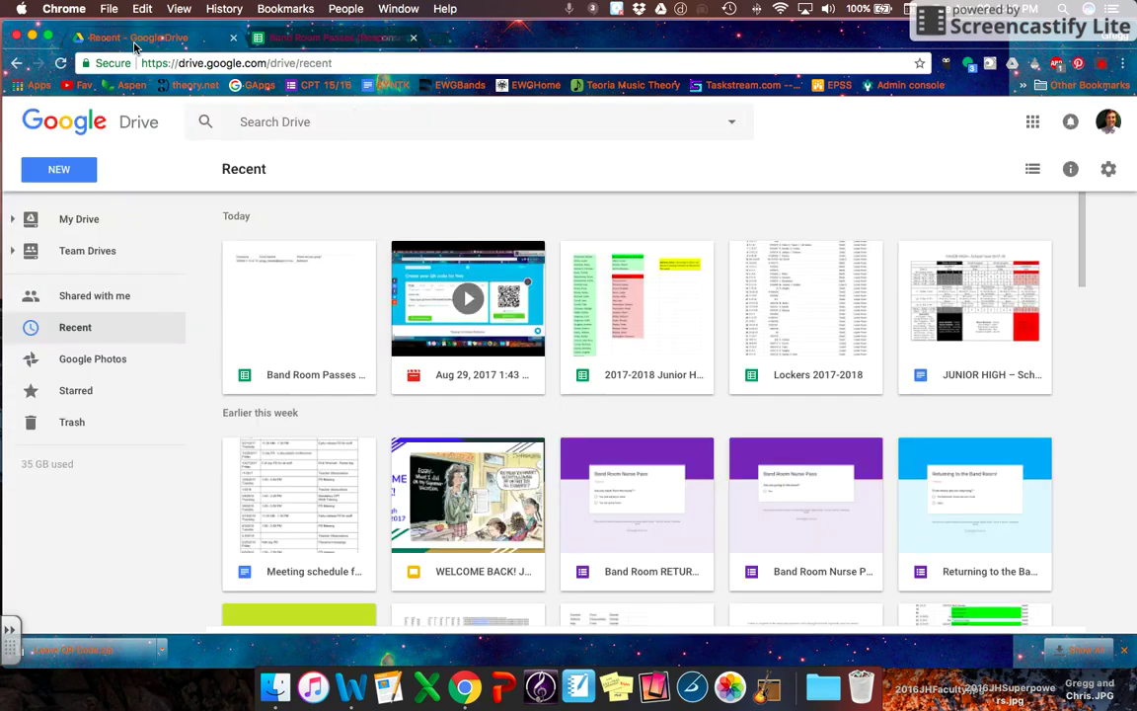
pyautogui.click(51, 171)
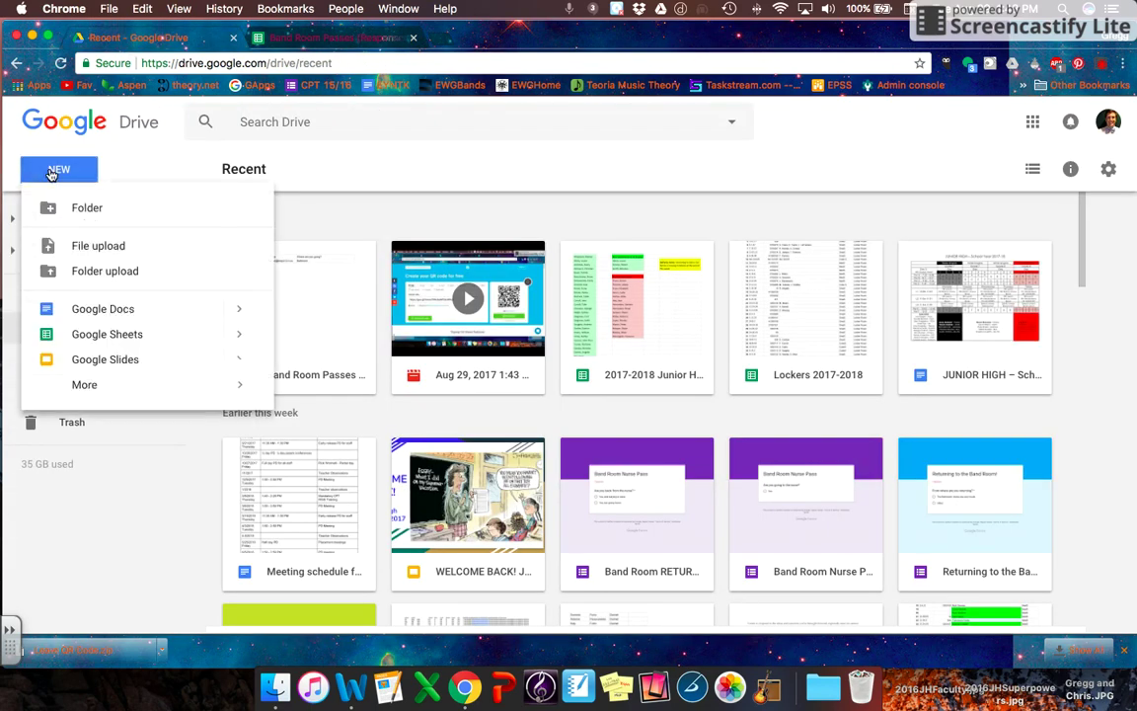
pyautogui.moveTo(106, 389)
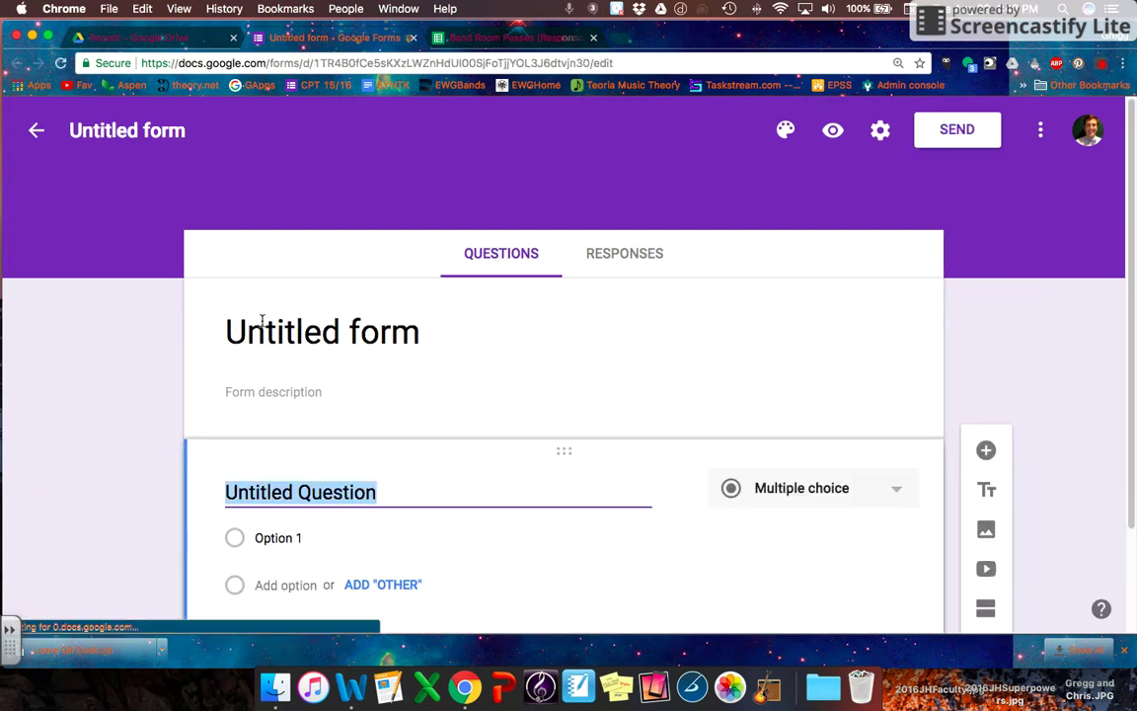
# - Title the form 'Sample Band Pass' and word the question 'Where are you going?'
pyautogui.click(227, 333)
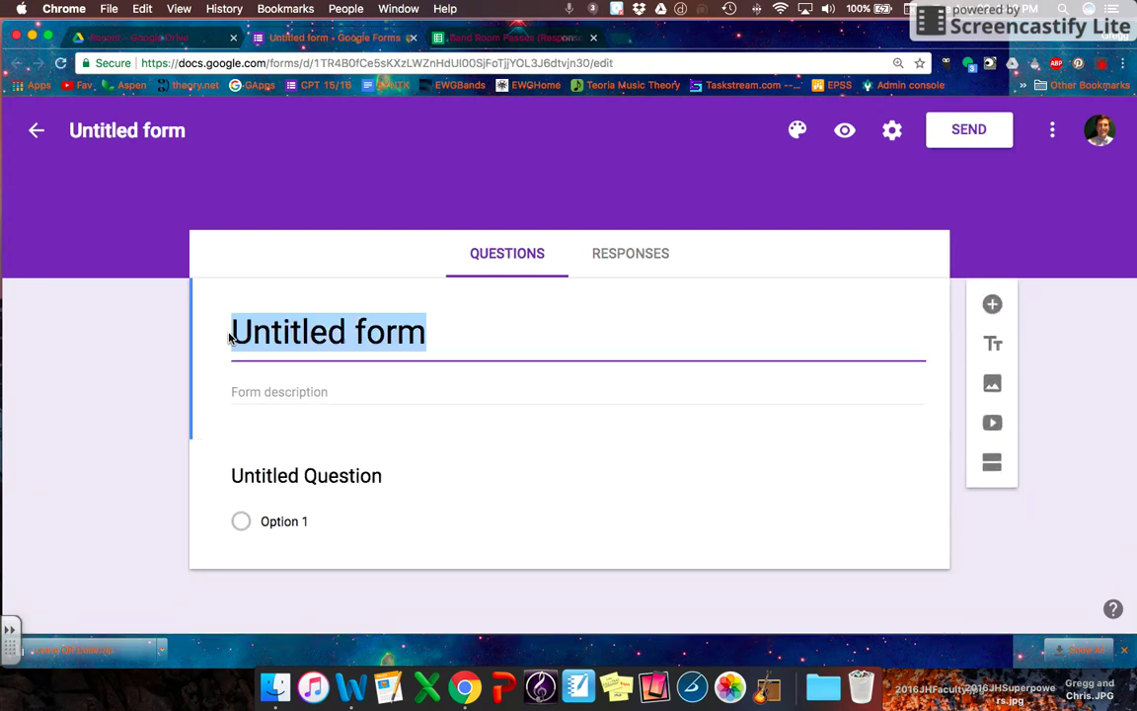
pyautogui.write('Sample B')
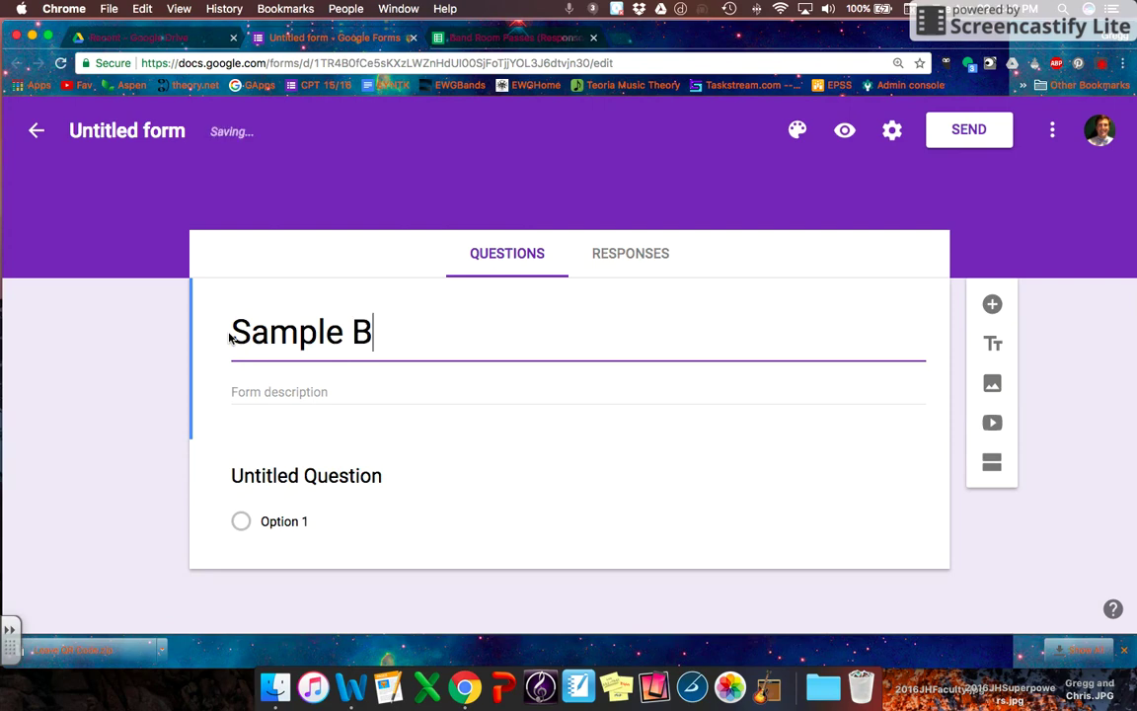
pyautogui.write('and Pass')
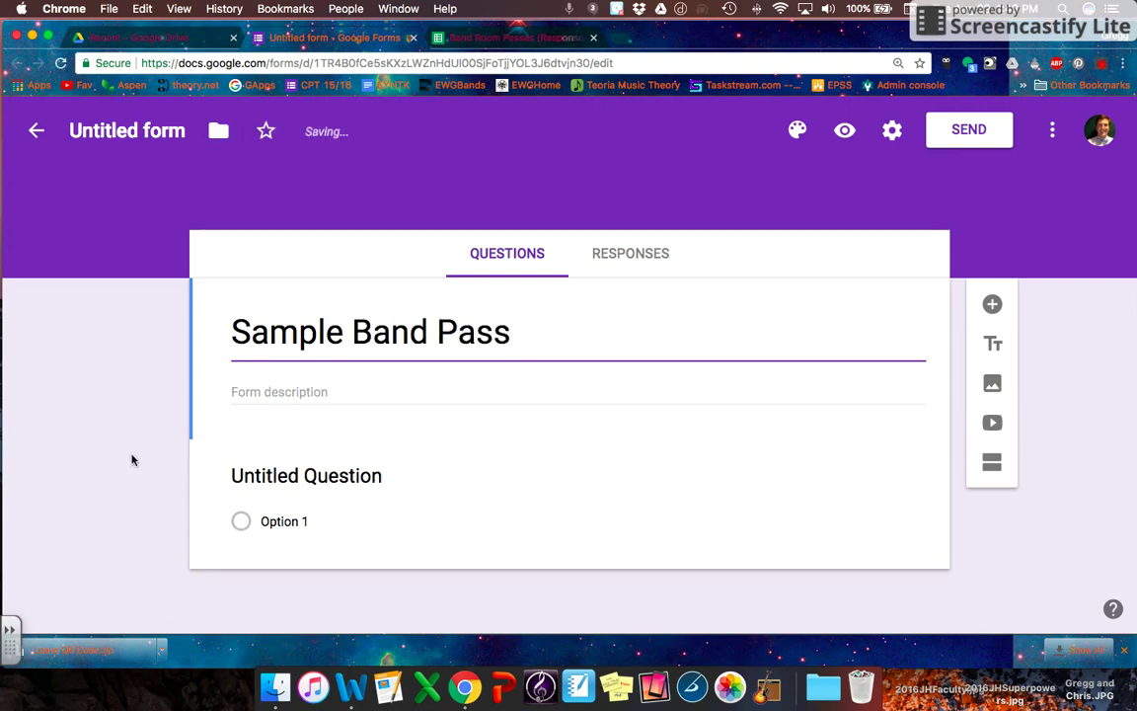
pyautogui.click(262, 482)
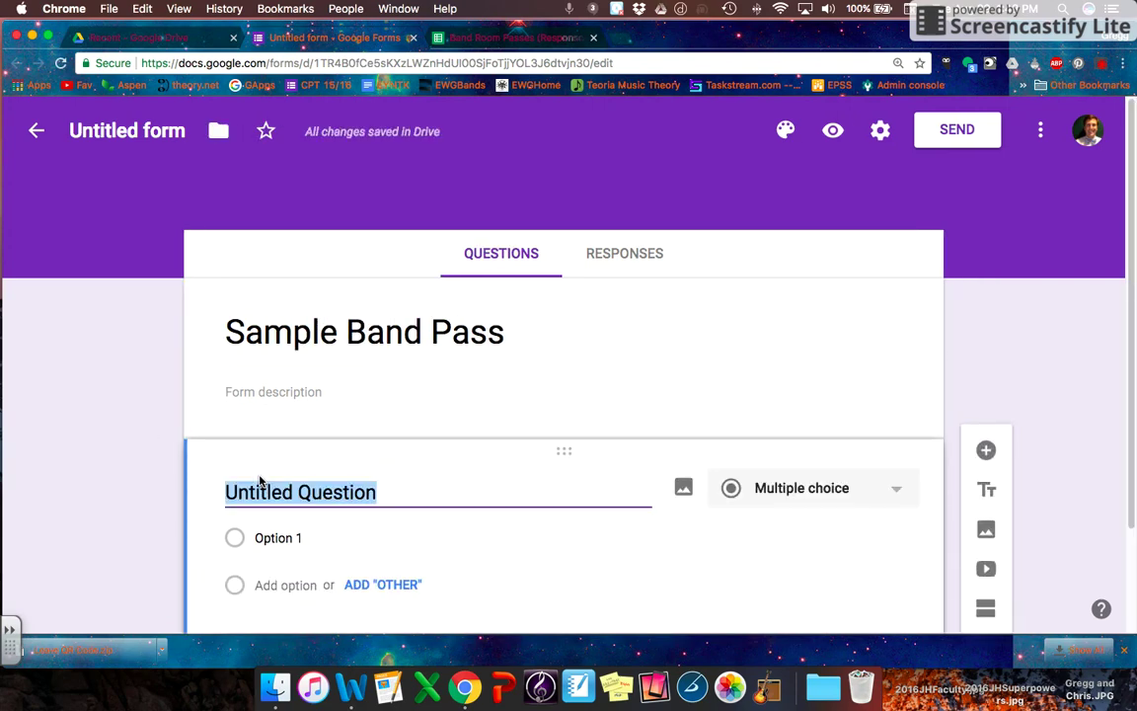
pyautogui.write('Where are you going?')
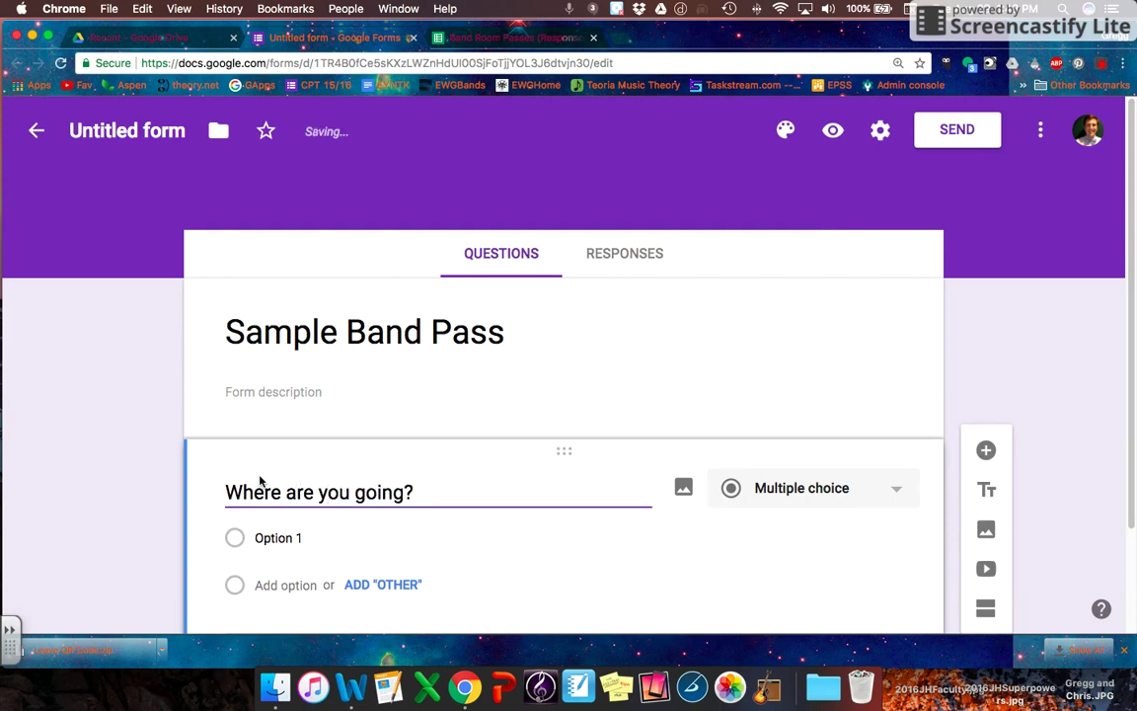
# - Add answer choices Bathroom, Locker and Other, and mark the question required
pyautogui.click(266, 539)
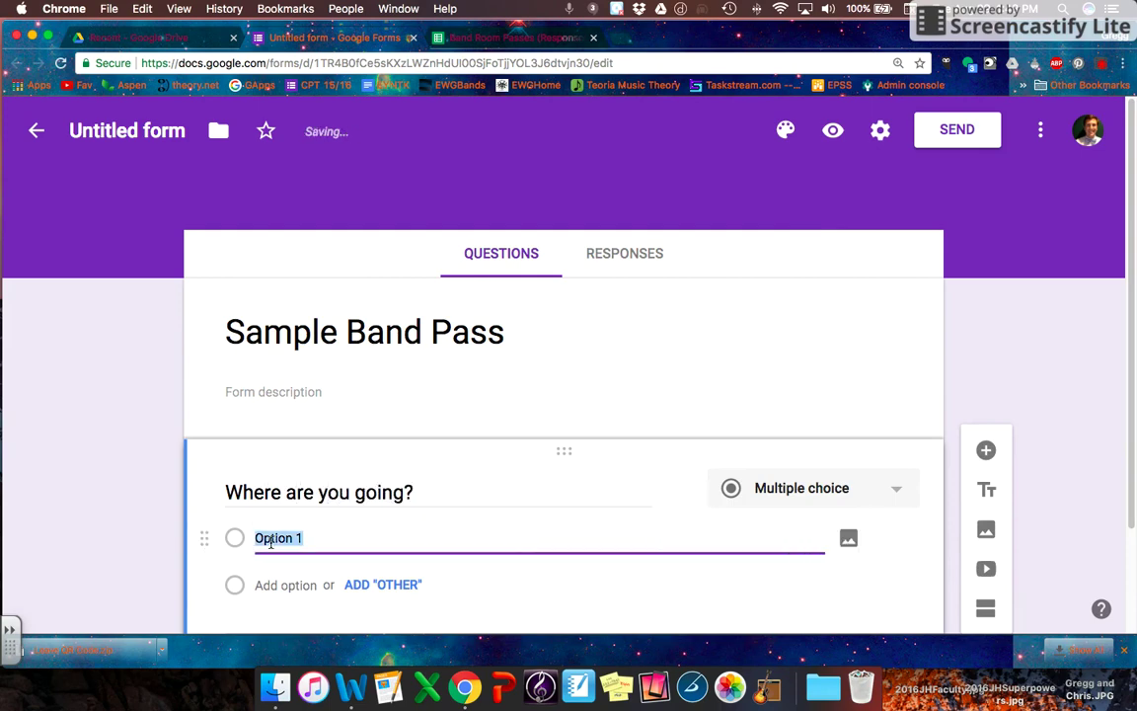
pyautogui.write('Bathroom')
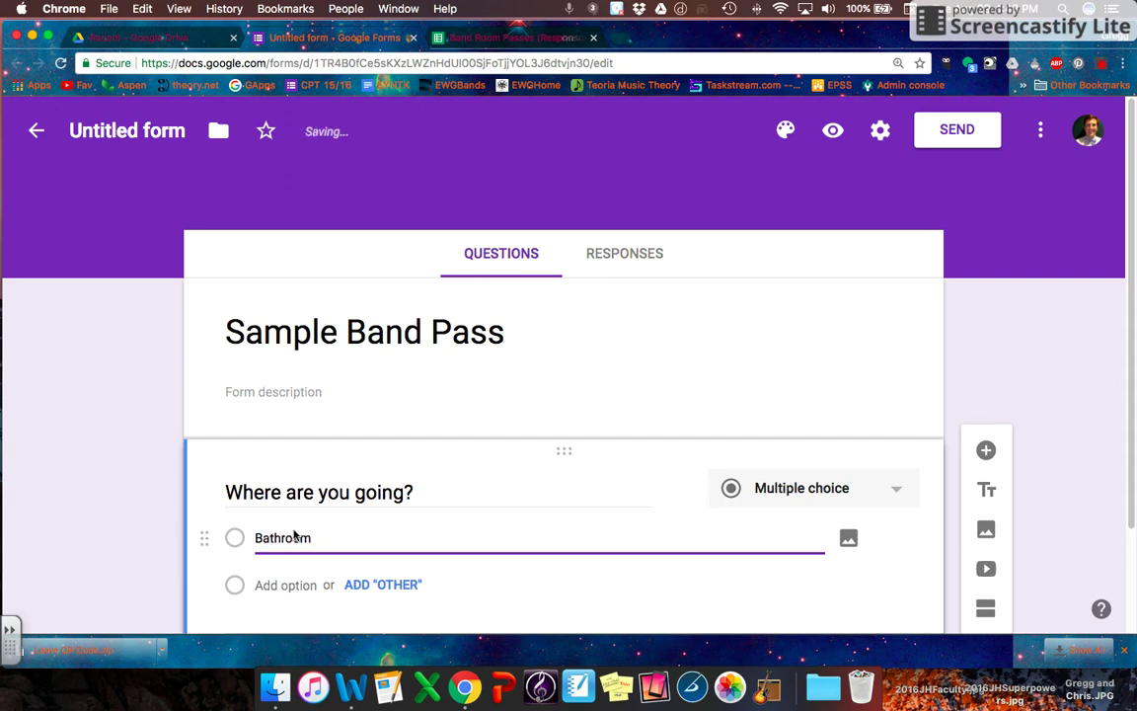
pyautogui.click(286, 583)
pyautogui.write('Locker')
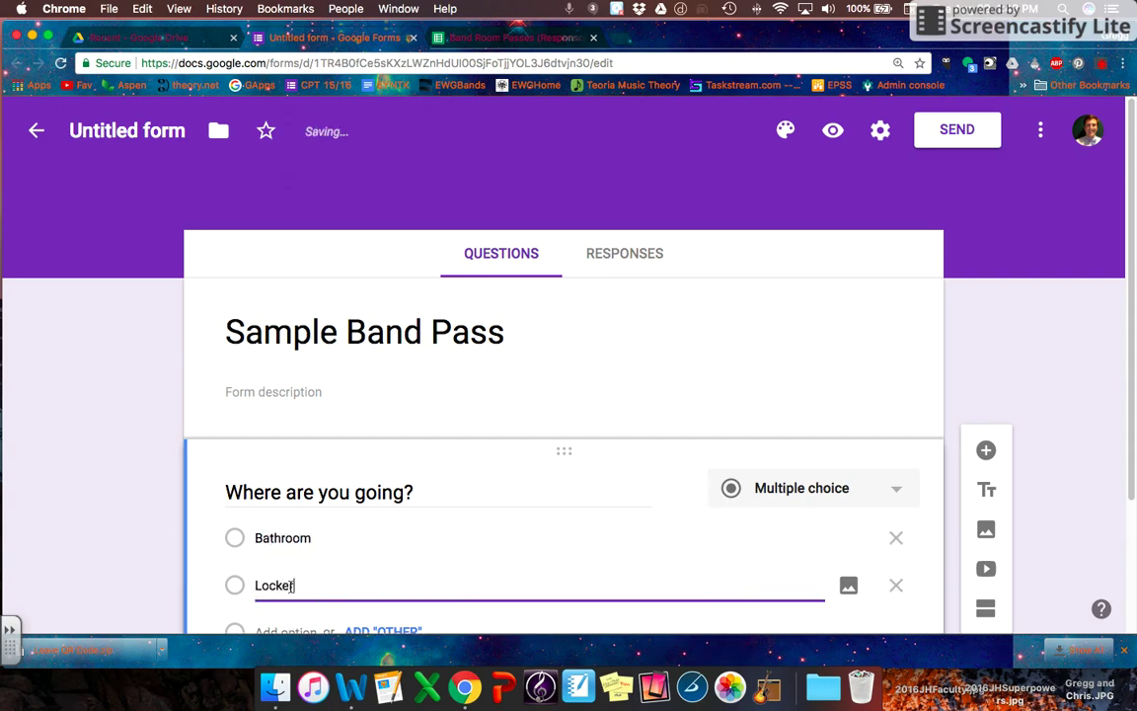
pyautogui.scroll(-3, 317, 563)
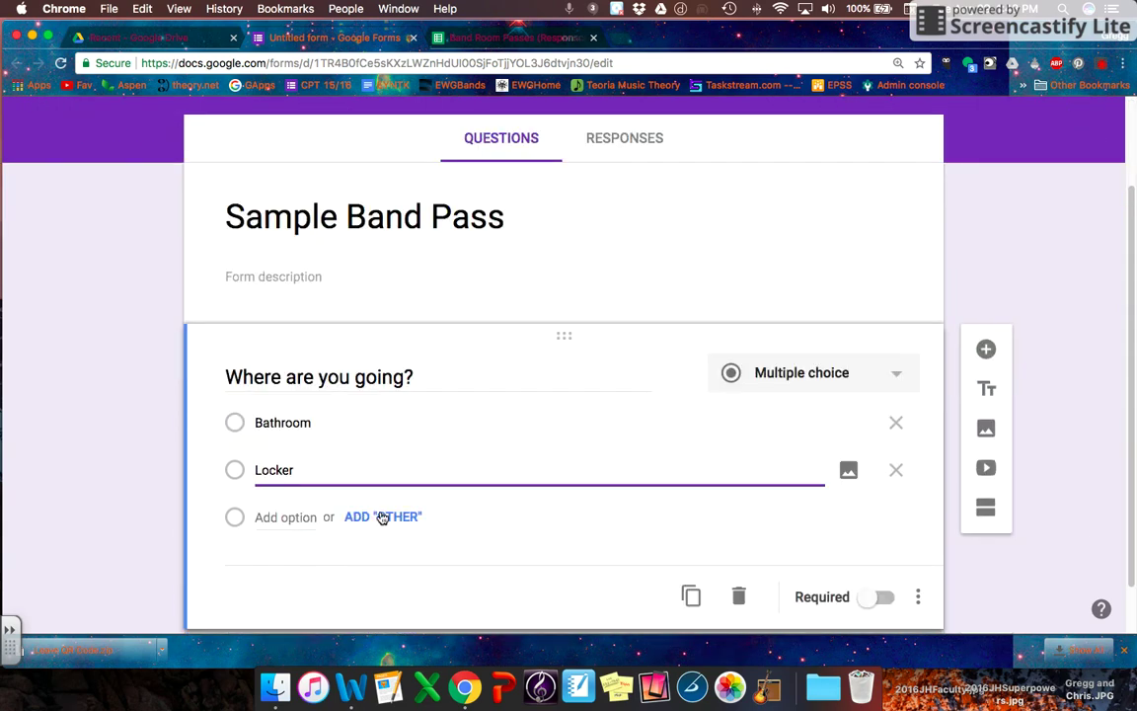
pyautogui.click(381, 528)
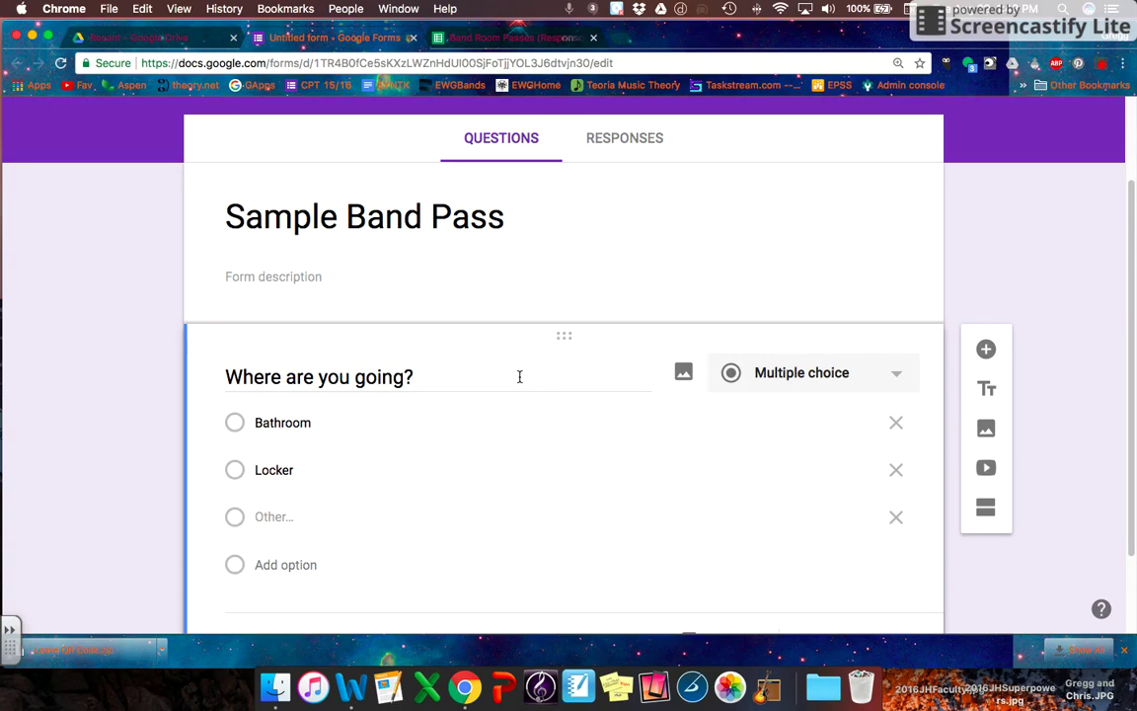
pyautogui.scroll(-2, 519, 376)
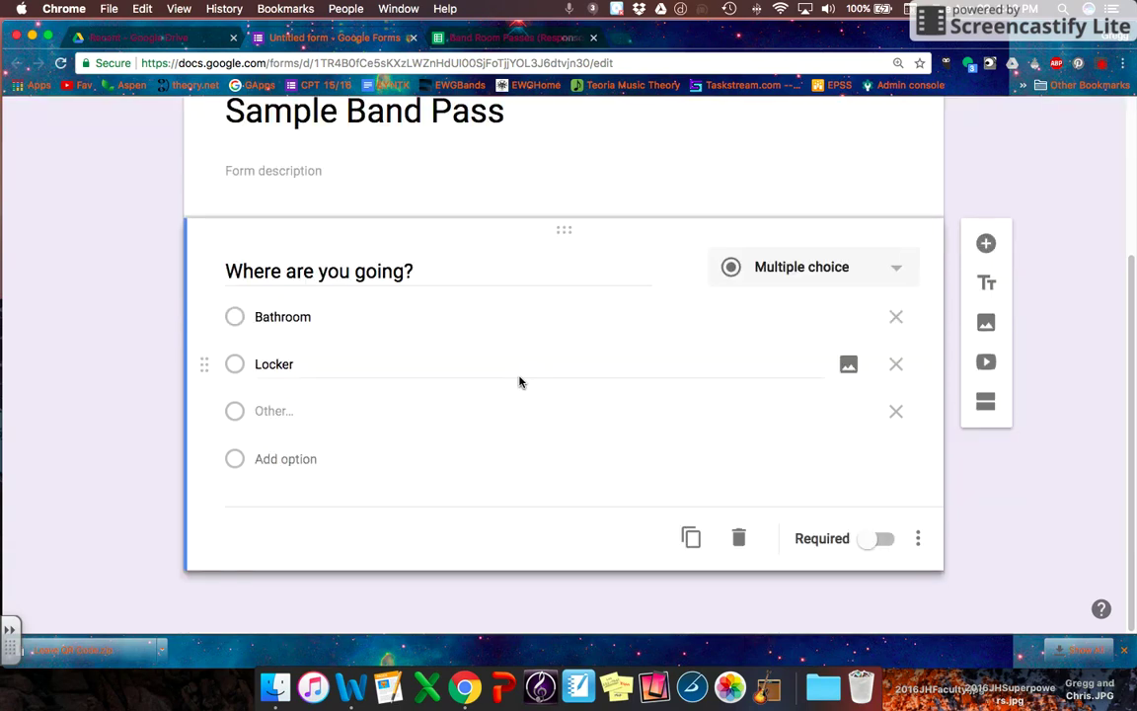
pyautogui.click(882, 539)
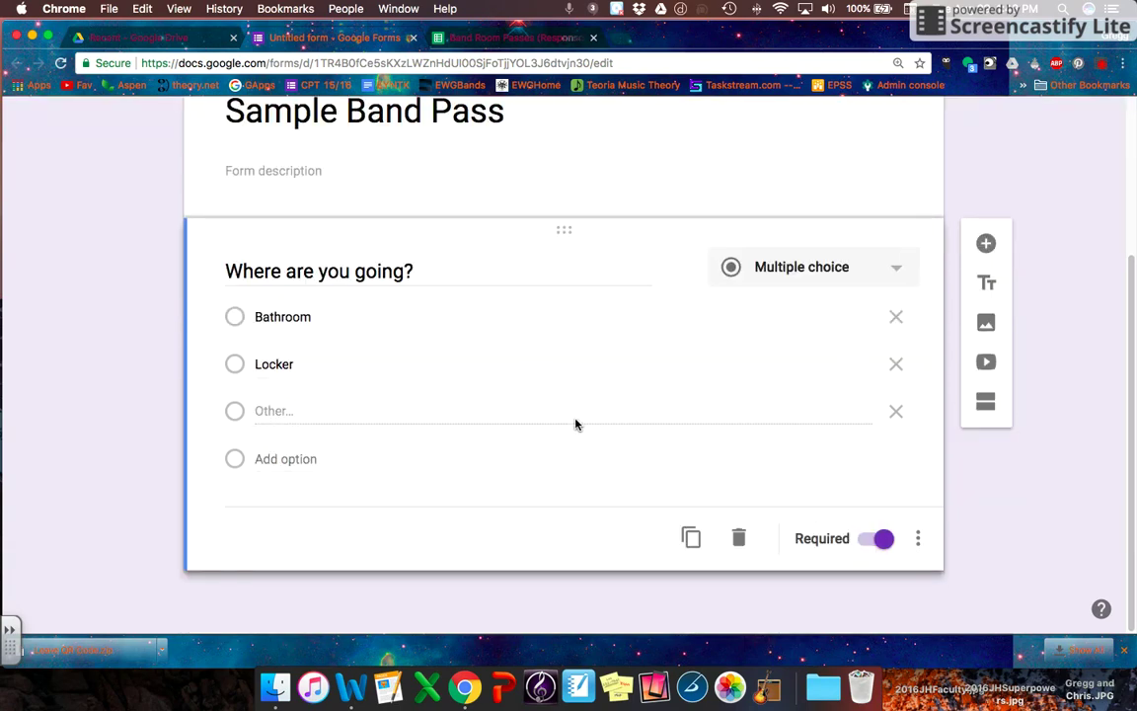
pyautogui.scroll(4, 568, 424)
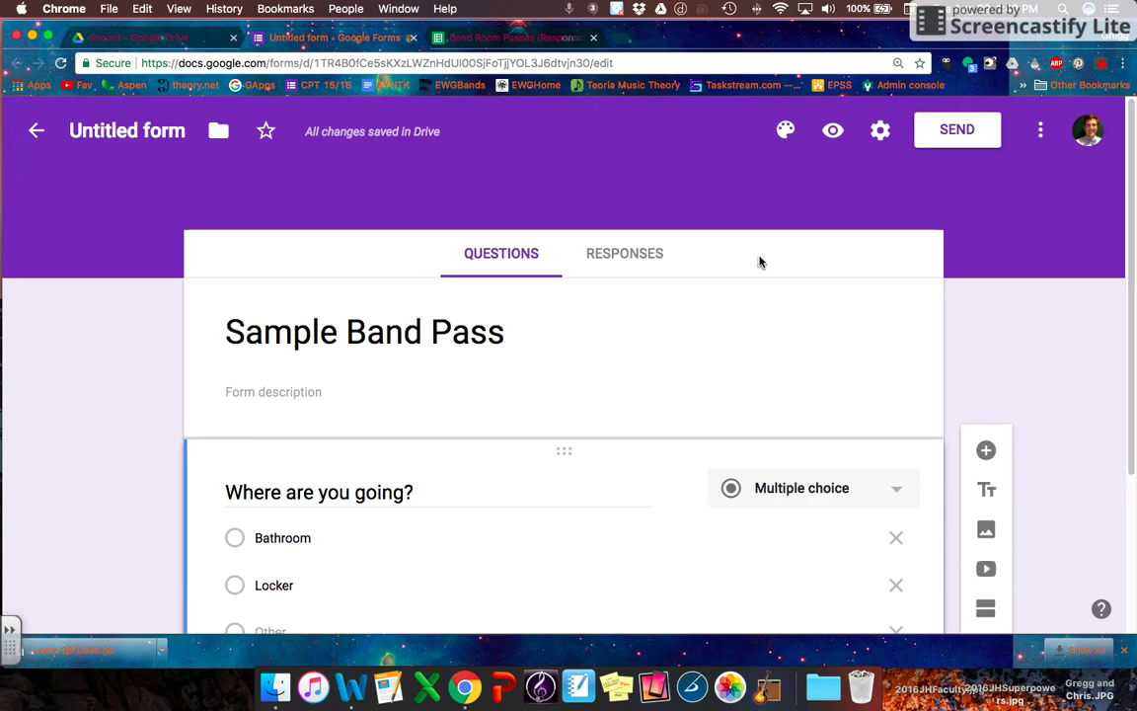
pyautogui.click(881, 131)
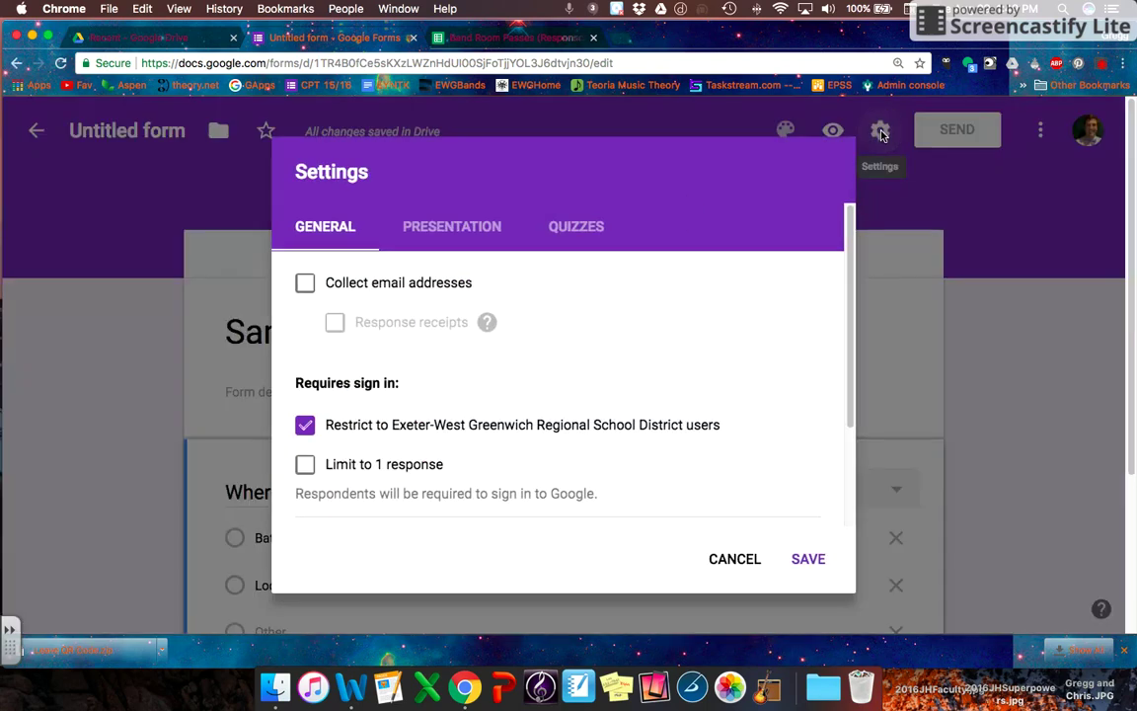
# - Tick Collect email addresses in the form settings and save
pyautogui.click(305, 285)
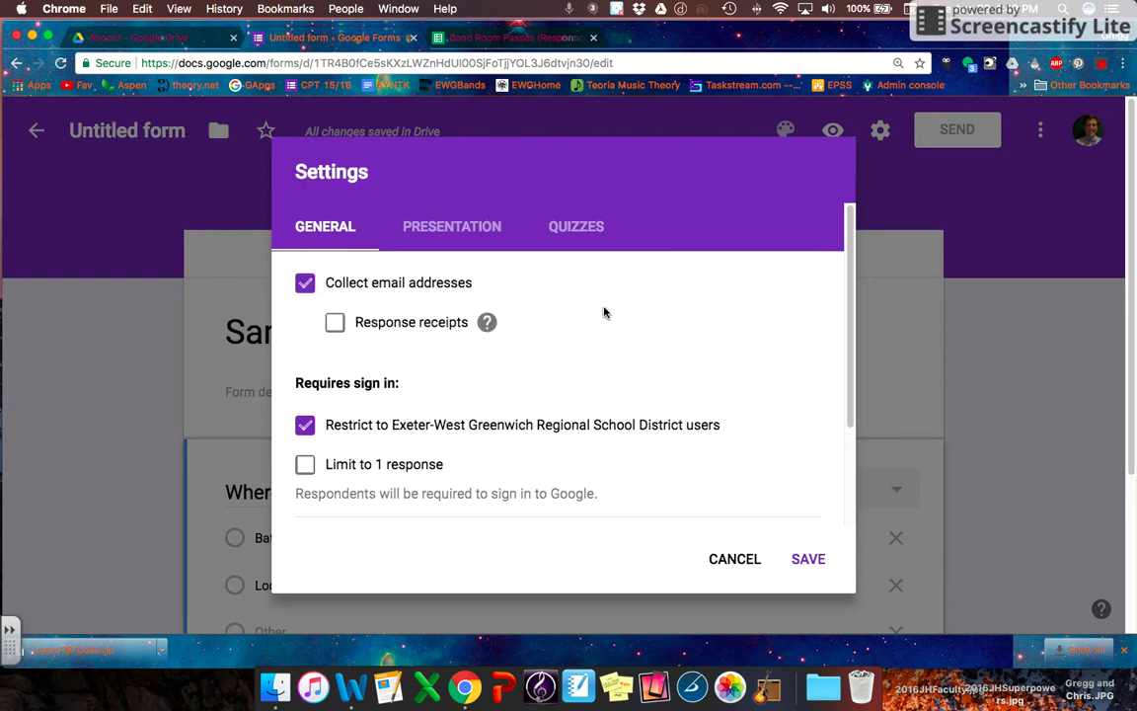
pyautogui.click(808, 559)
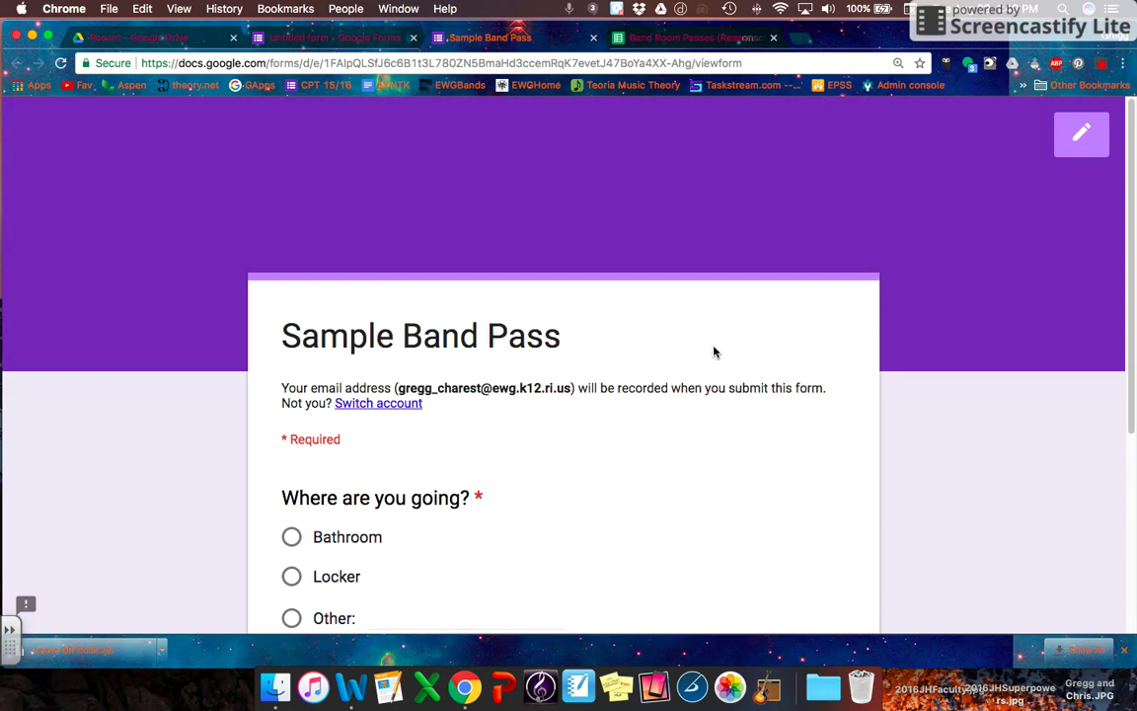
# - Submit a test response choosing Bathroom, then close the form preview
pyautogui.scroll(-2, 710, 351)
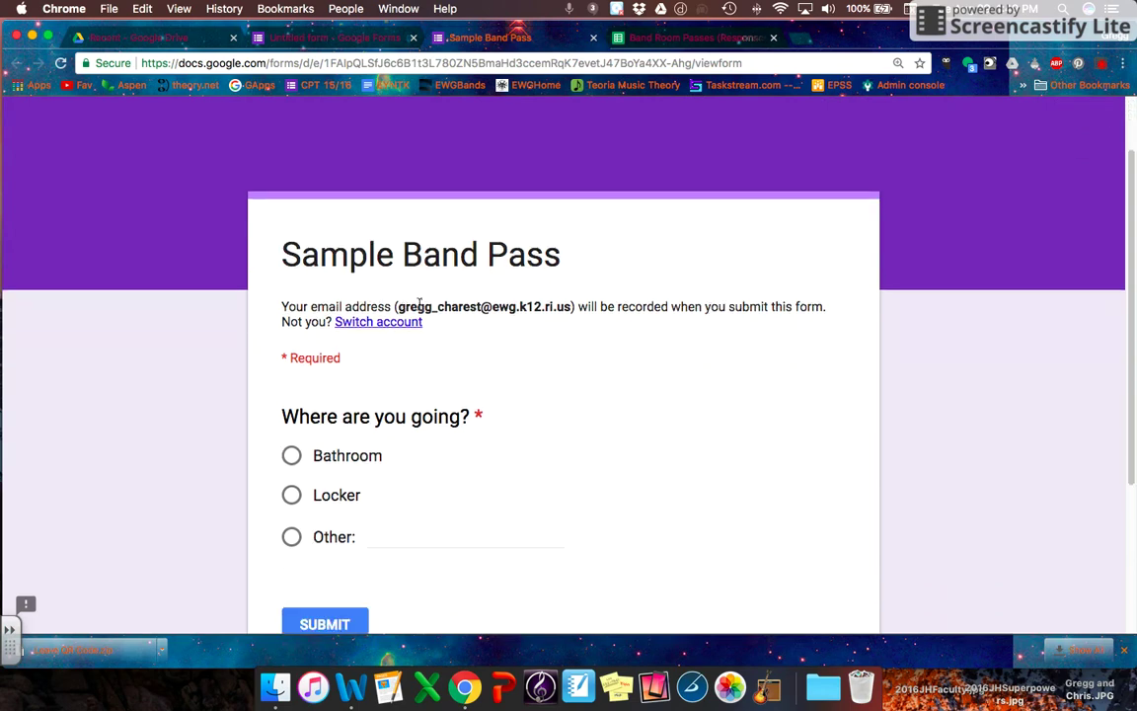
pyautogui.click(290, 454)
pyautogui.click(326, 623)
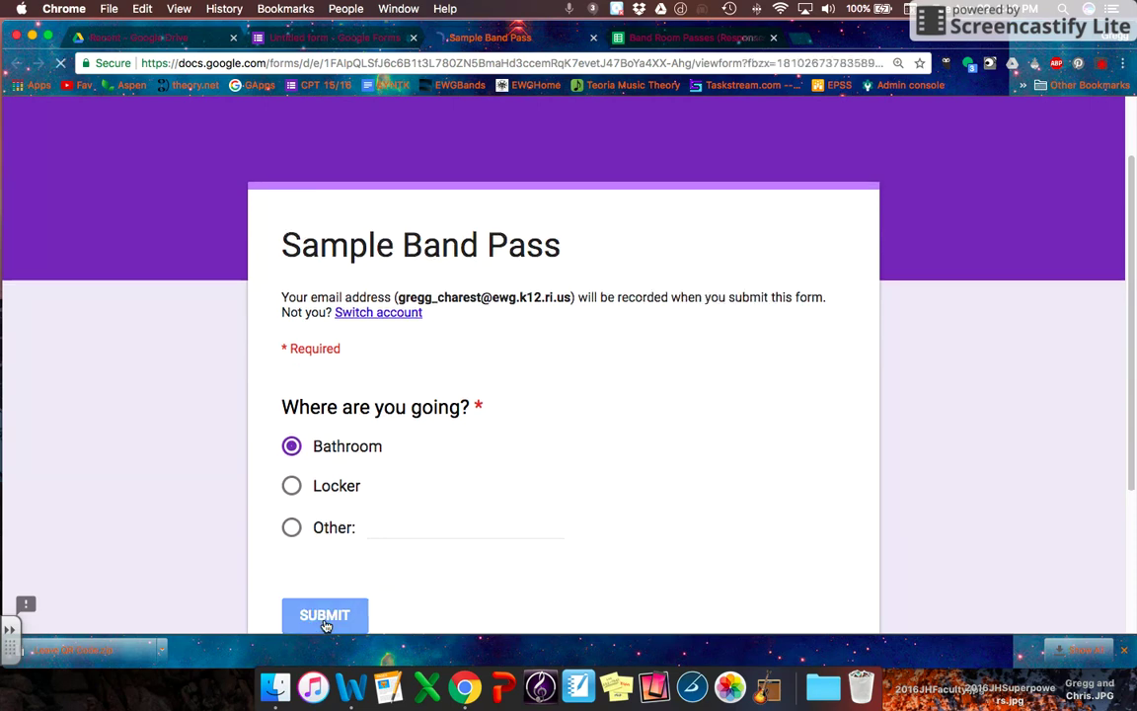
pyautogui.click(594, 38)
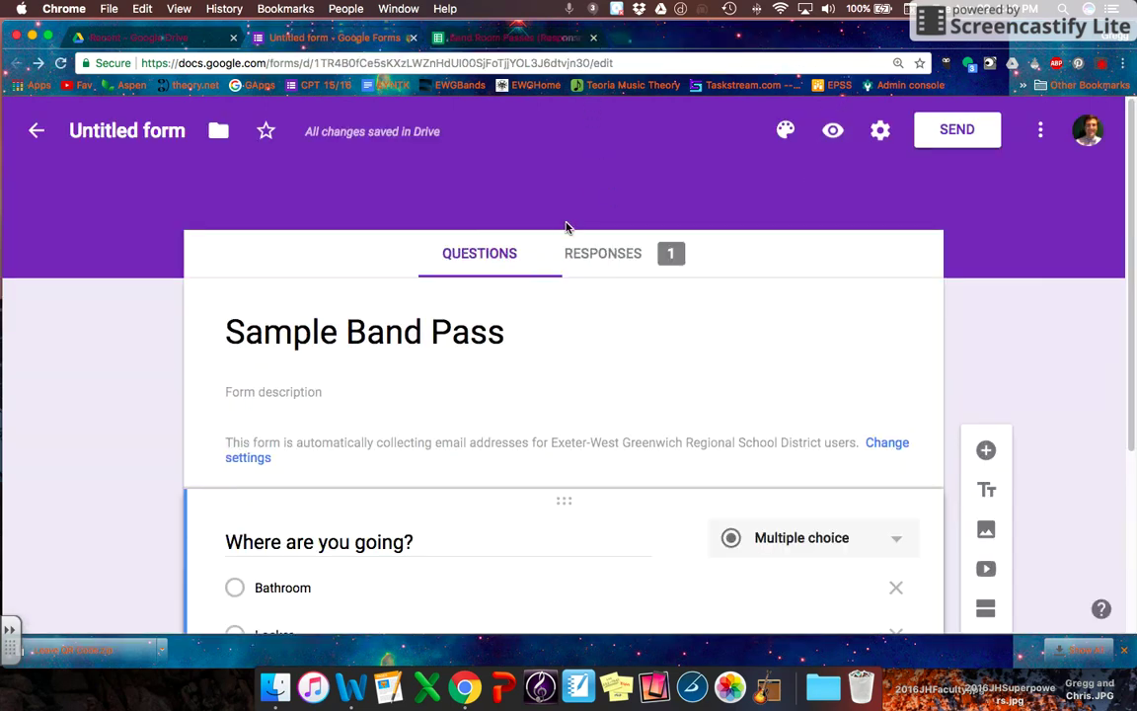
# - On the Responses tab, start linking responses to a new spreadsheet
pyautogui.scroll(-3, 568, 227)
pyautogui.scroll(3, 569, 228)
pyautogui.click(596, 254)
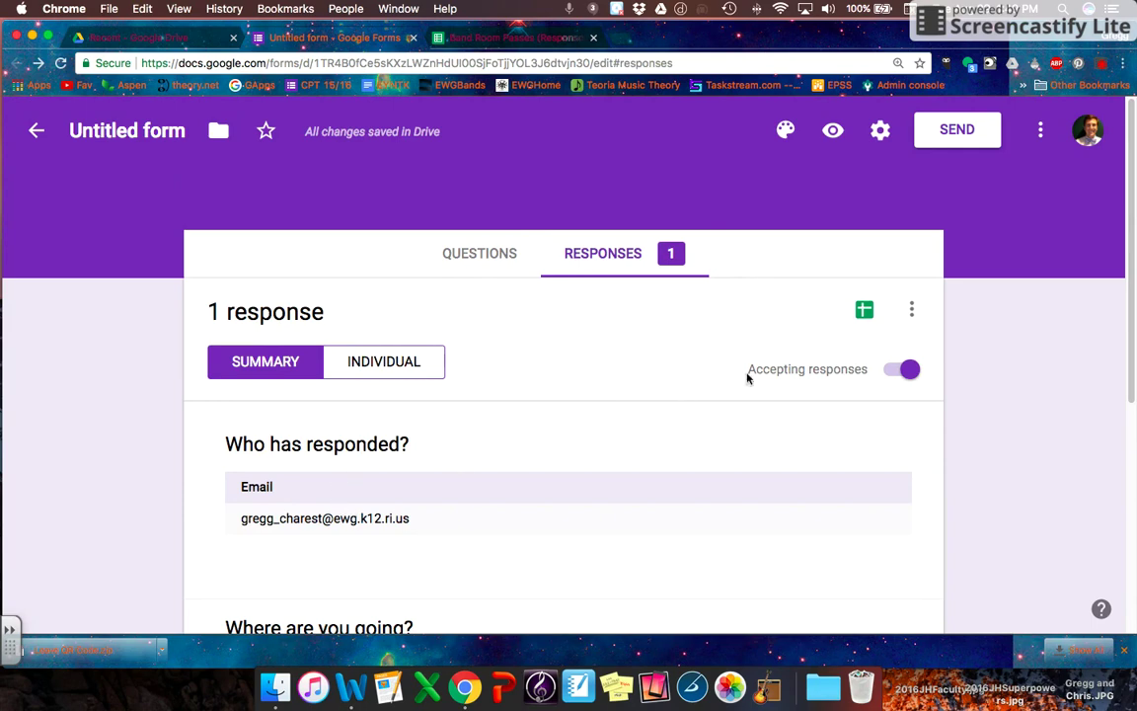
pyautogui.click(865, 312)
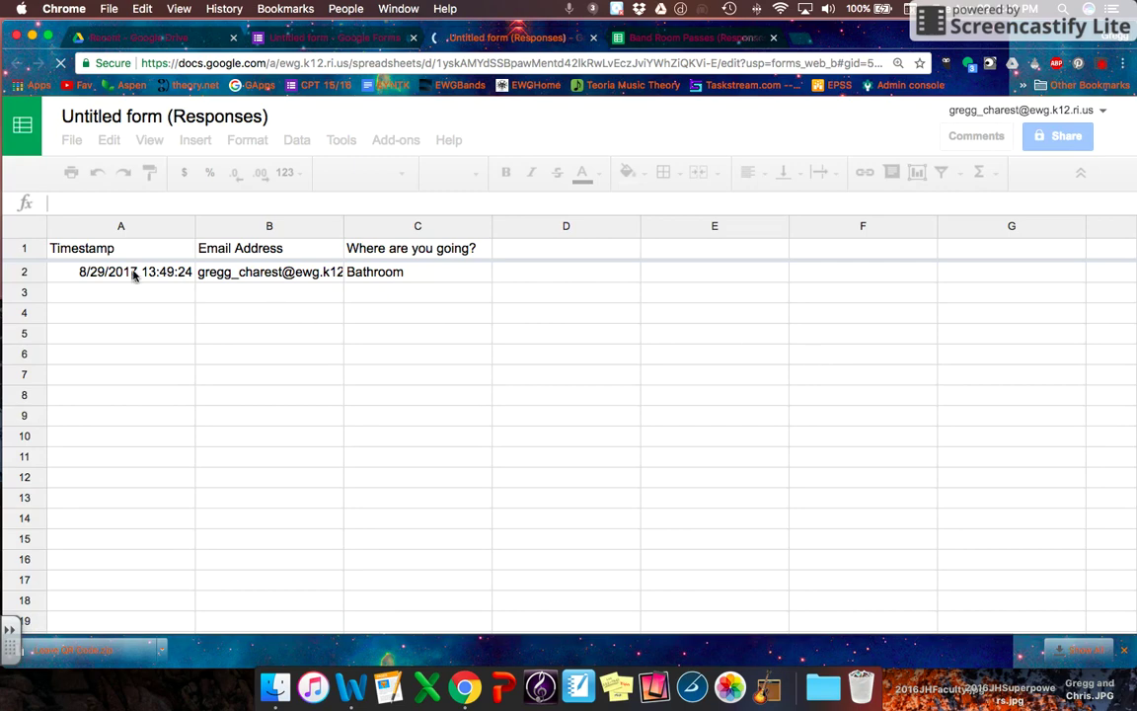
# - Widen the Email Address column B so full addresses show
pyautogui.click(370, 272)
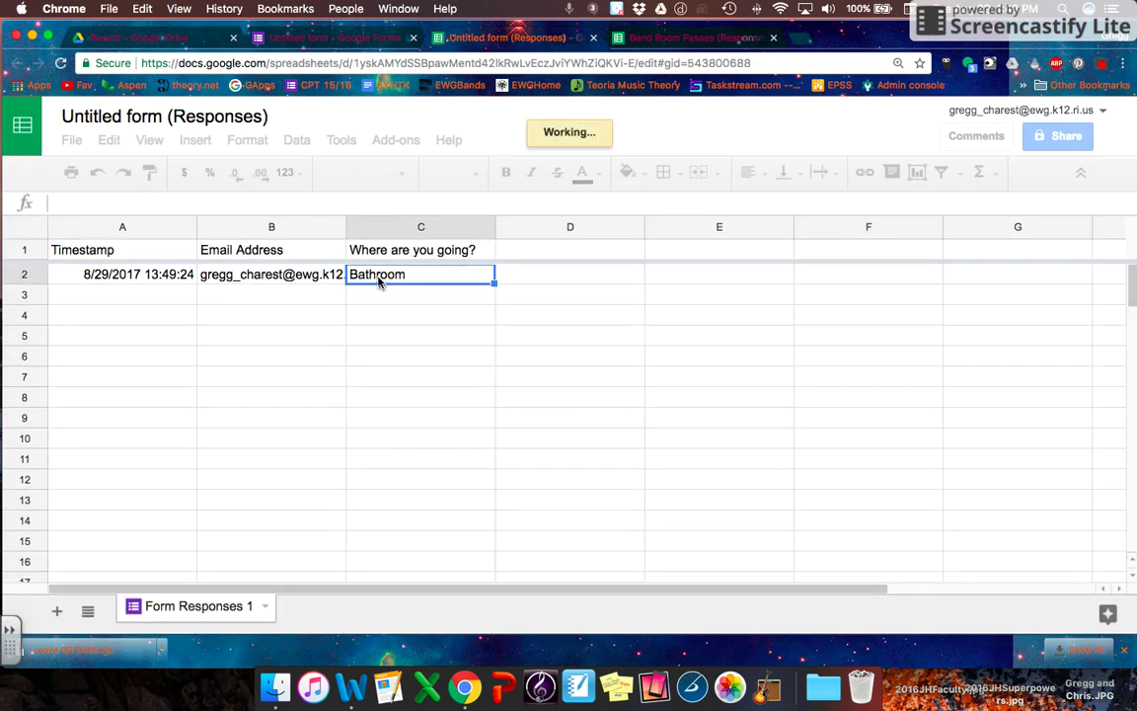
pyautogui.click(326, 228)
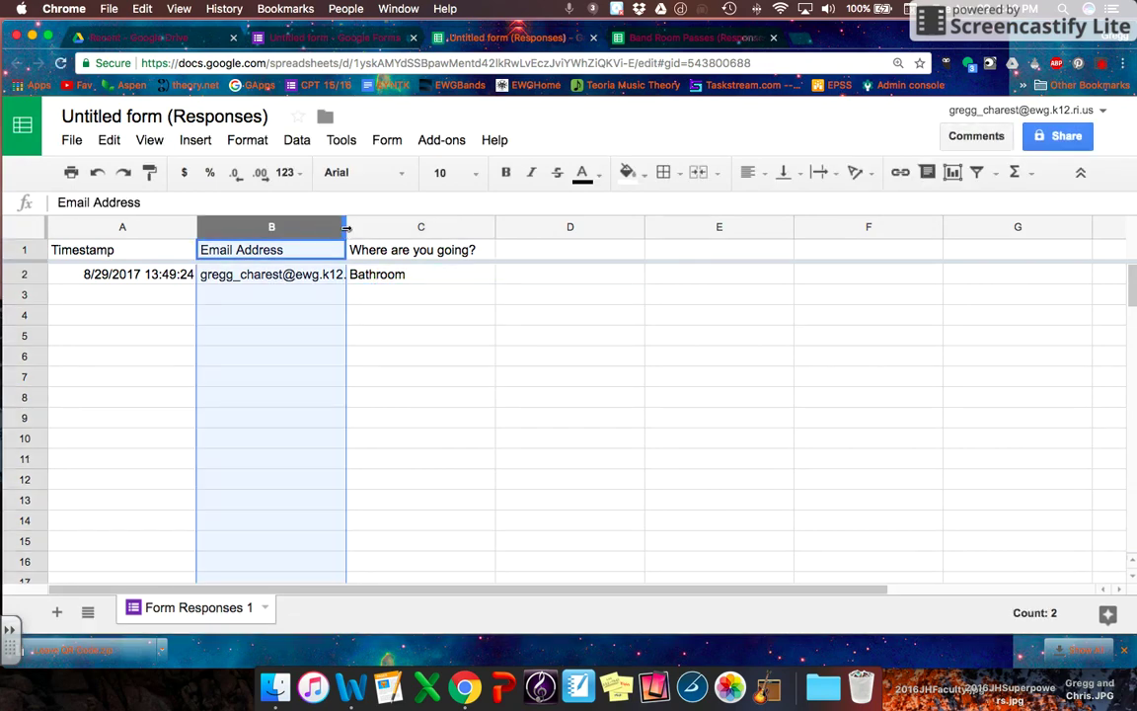
pyautogui.moveTo(347, 228); pyautogui.dragTo(413, 228)
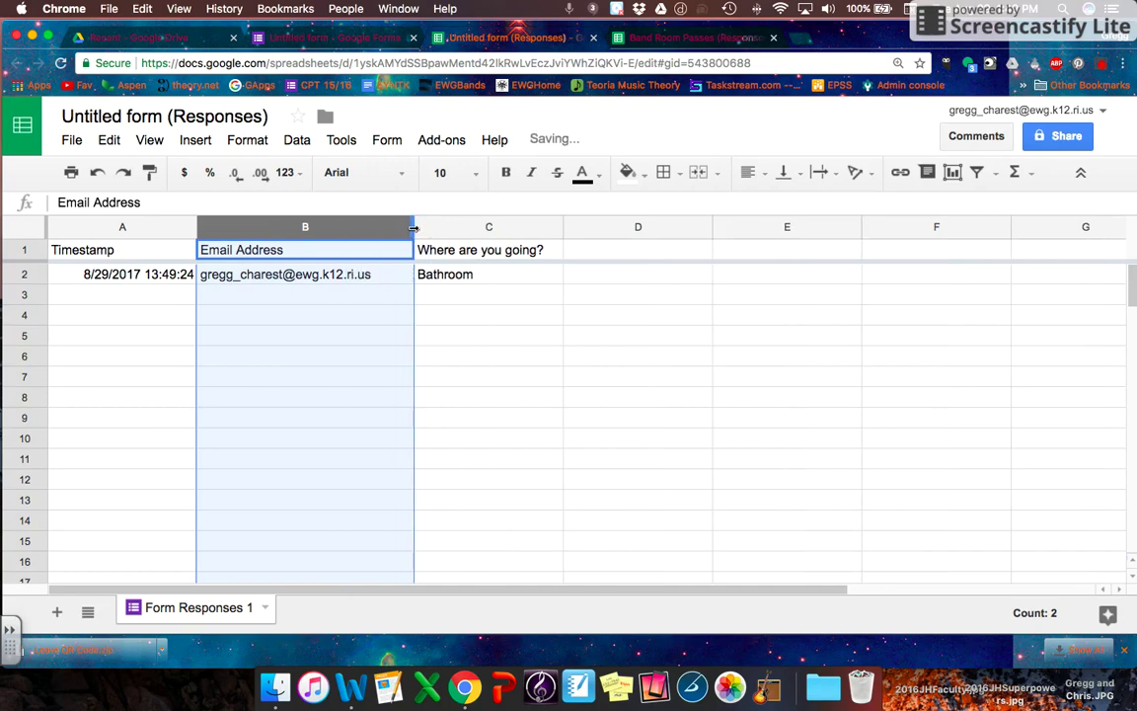
# - Rename the Form Responses 1 sheet to 'Leaving'
pyautogui.rightClick(194, 612)
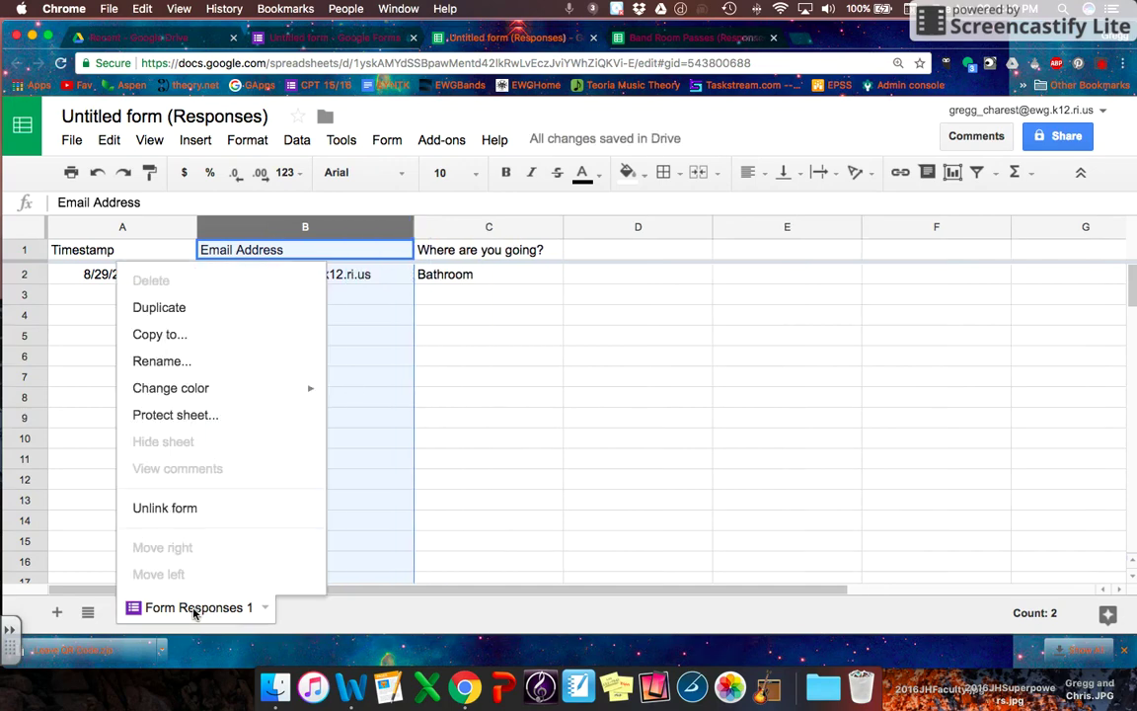
pyautogui.click(187, 361)
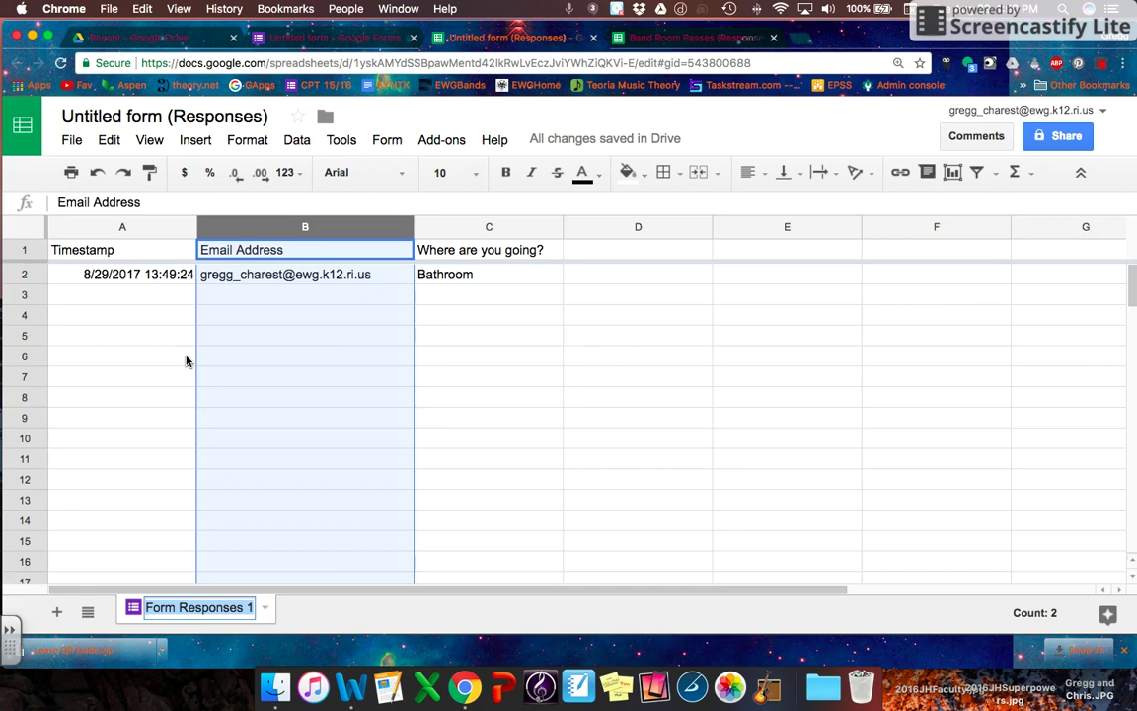
pyautogui.write('Leaving')
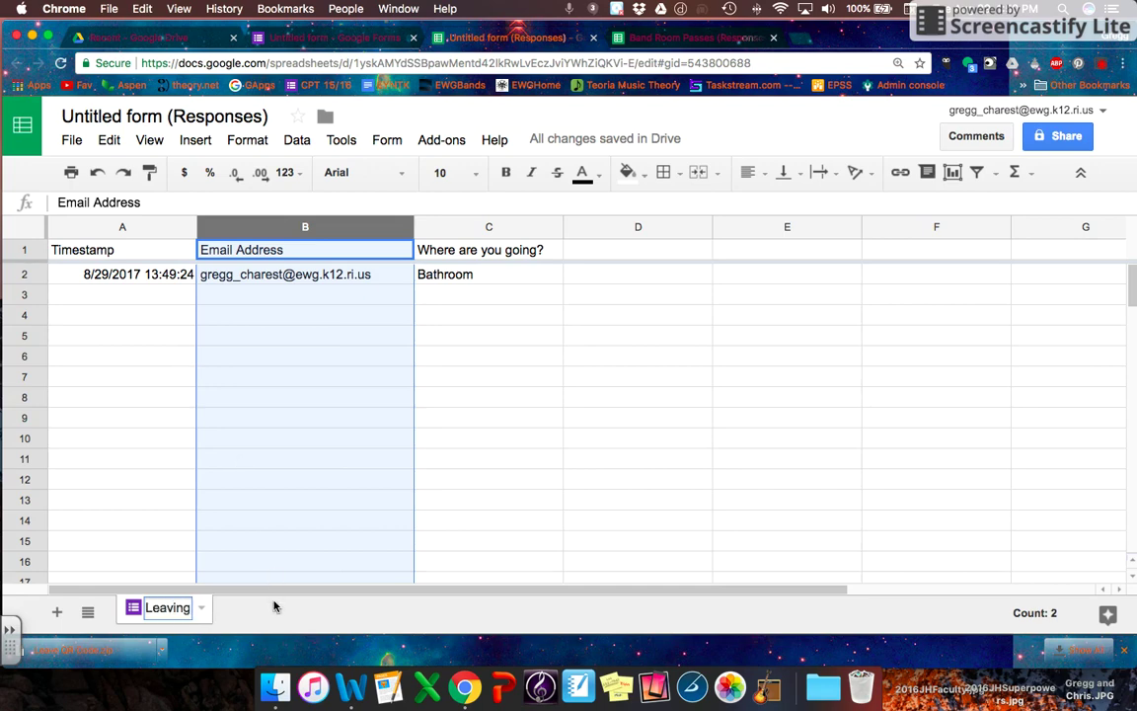
pyautogui.press('Return')
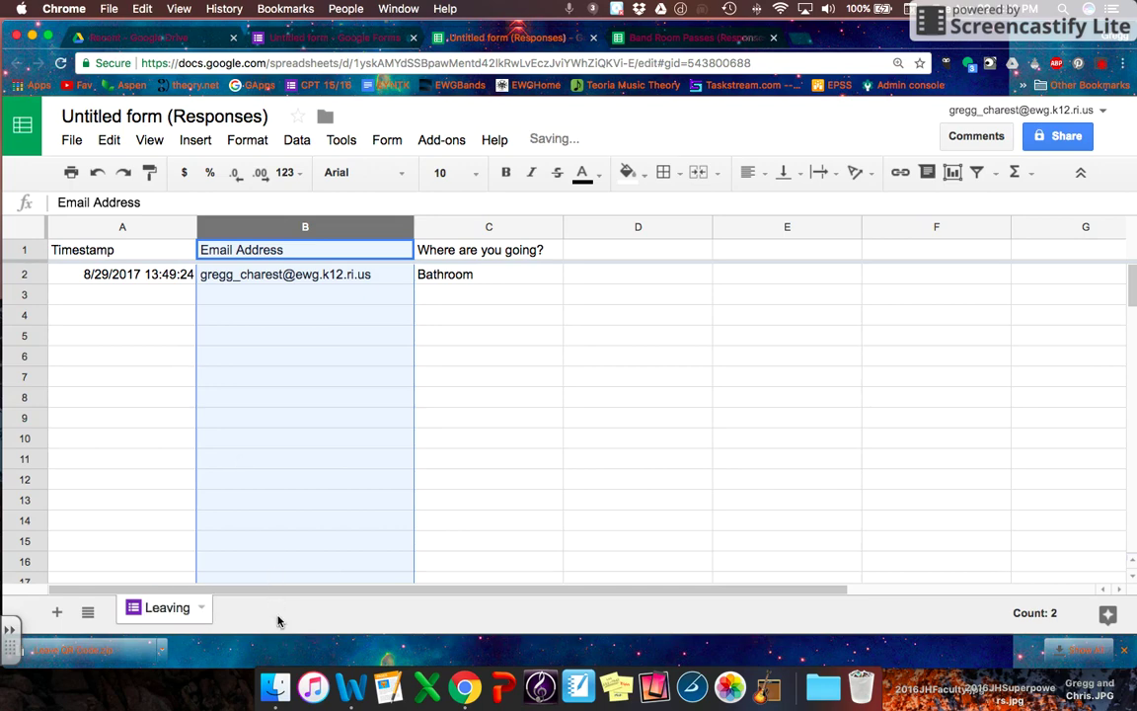
# - Create a second blank Google Form from Drive's New menu and select its title
pyautogui.click(168, 39)
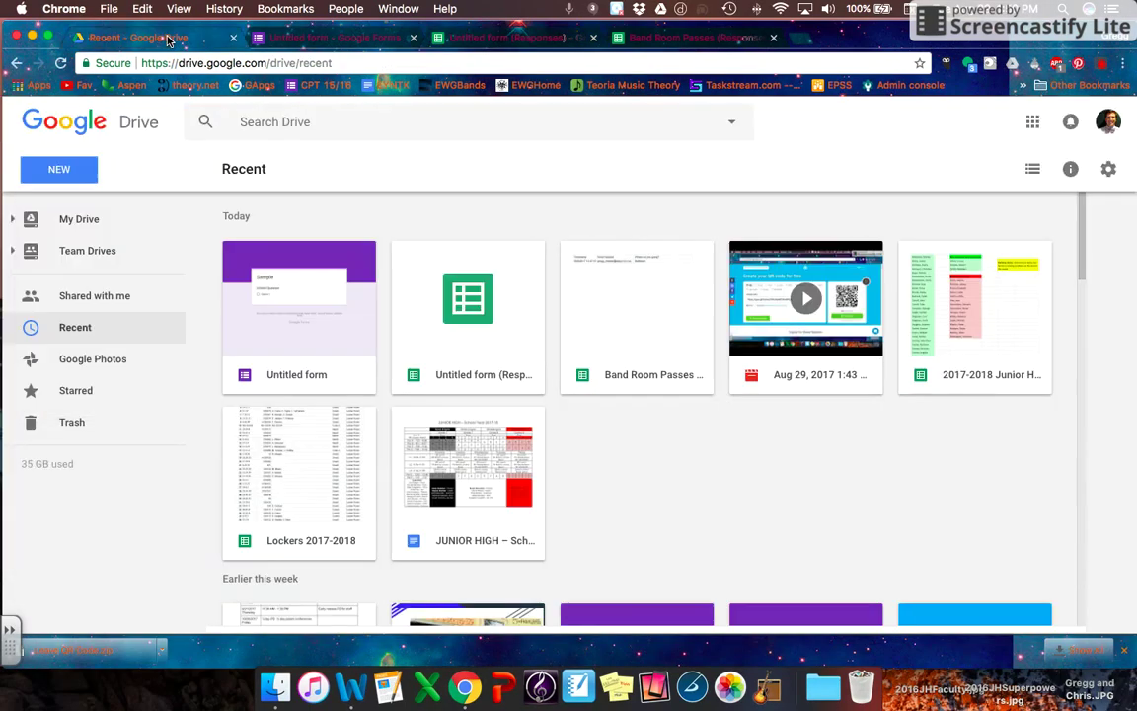
pyautogui.click(67, 166)
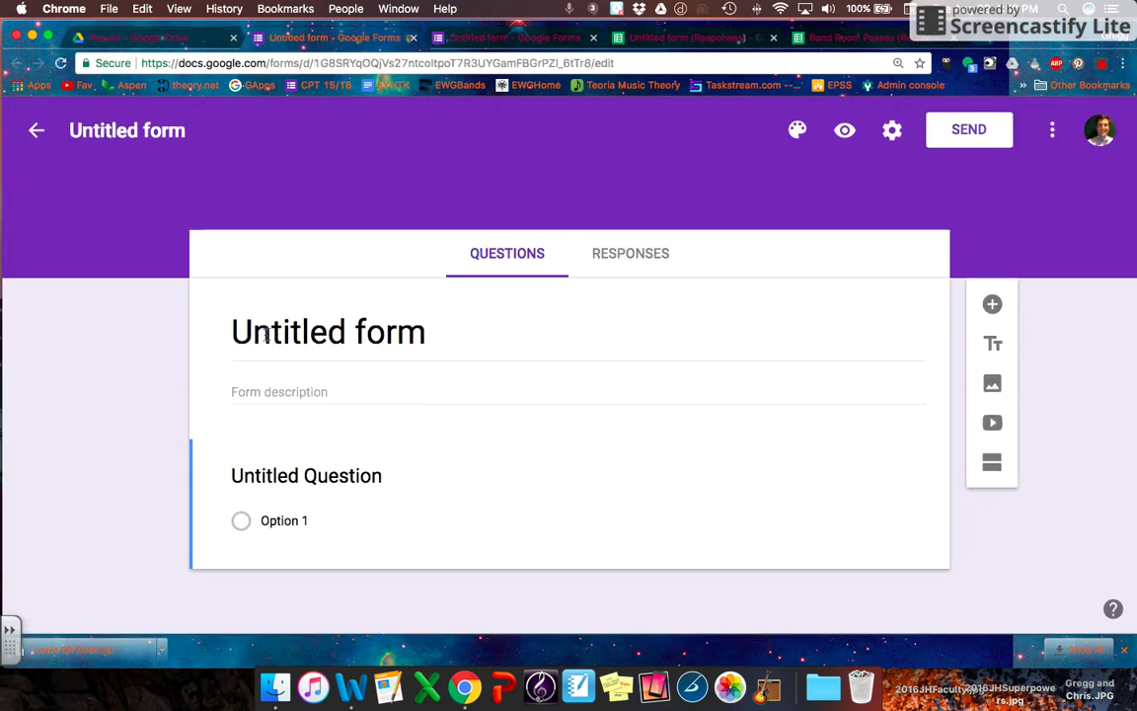
pyautogui.click(230, 331)
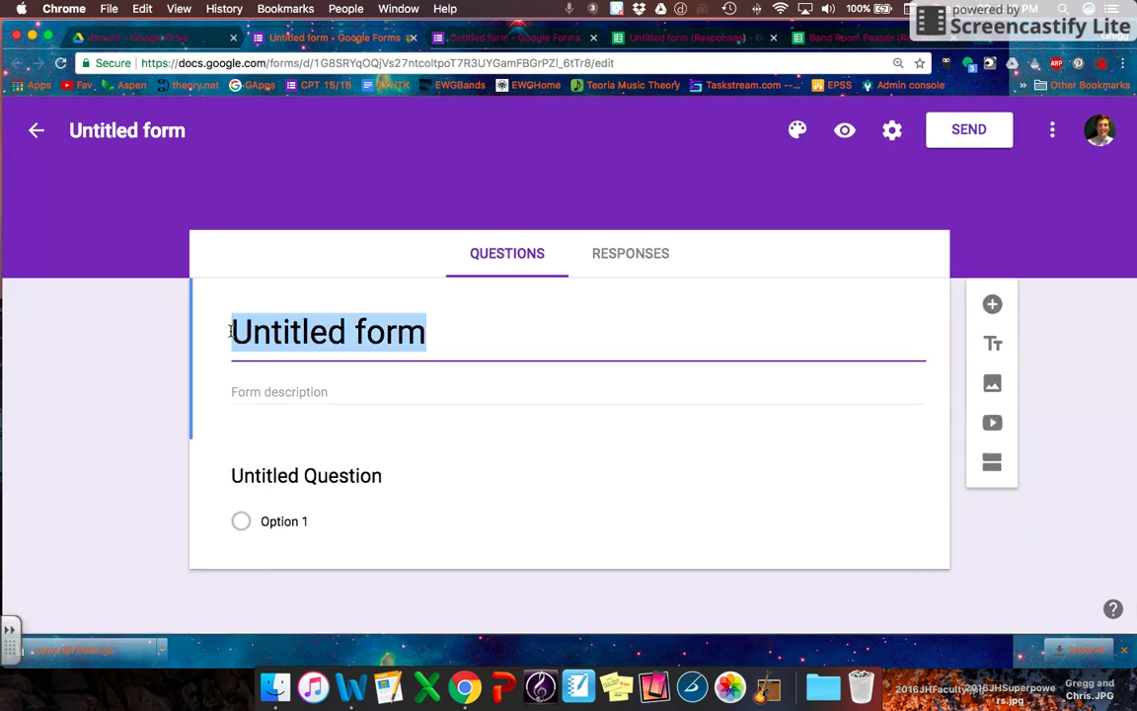
# - Title the form 'Sample Student Return', correcting the typos
pyautogui.write('Sample Suden')
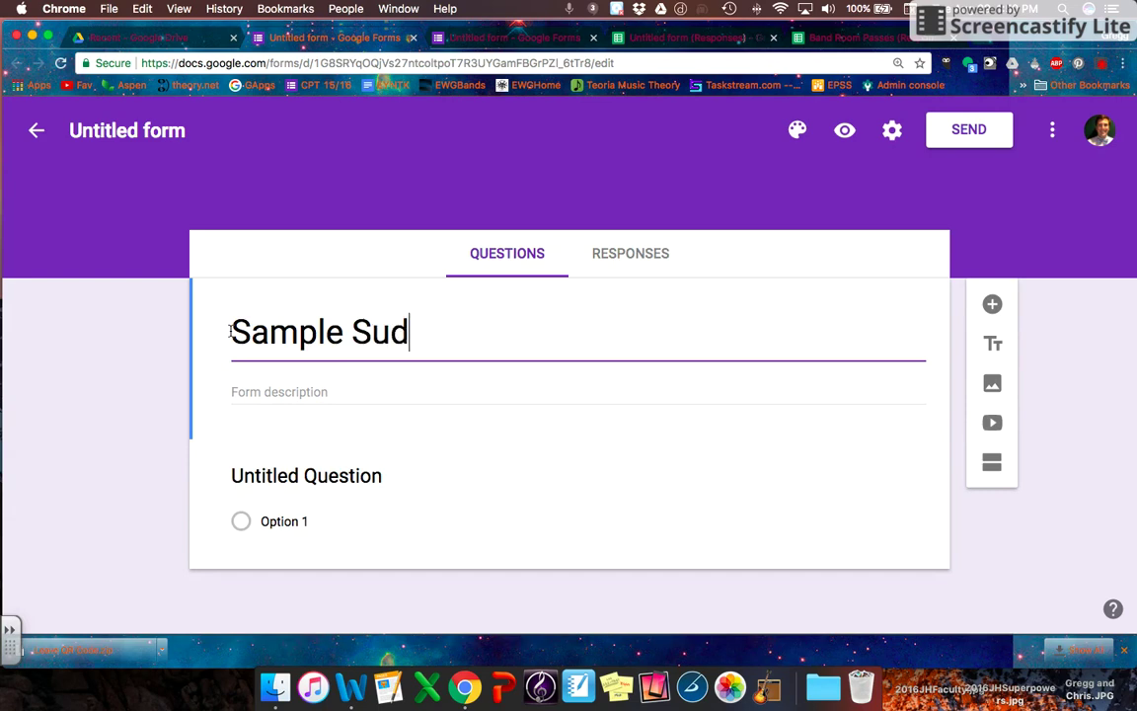
pyautogui.press('BackSpace')
pyautogui.press('BackSpace')
pyautogui.press('BackSpace')
pyautogui.press('BackSpace')
pyautogui.write('tu')
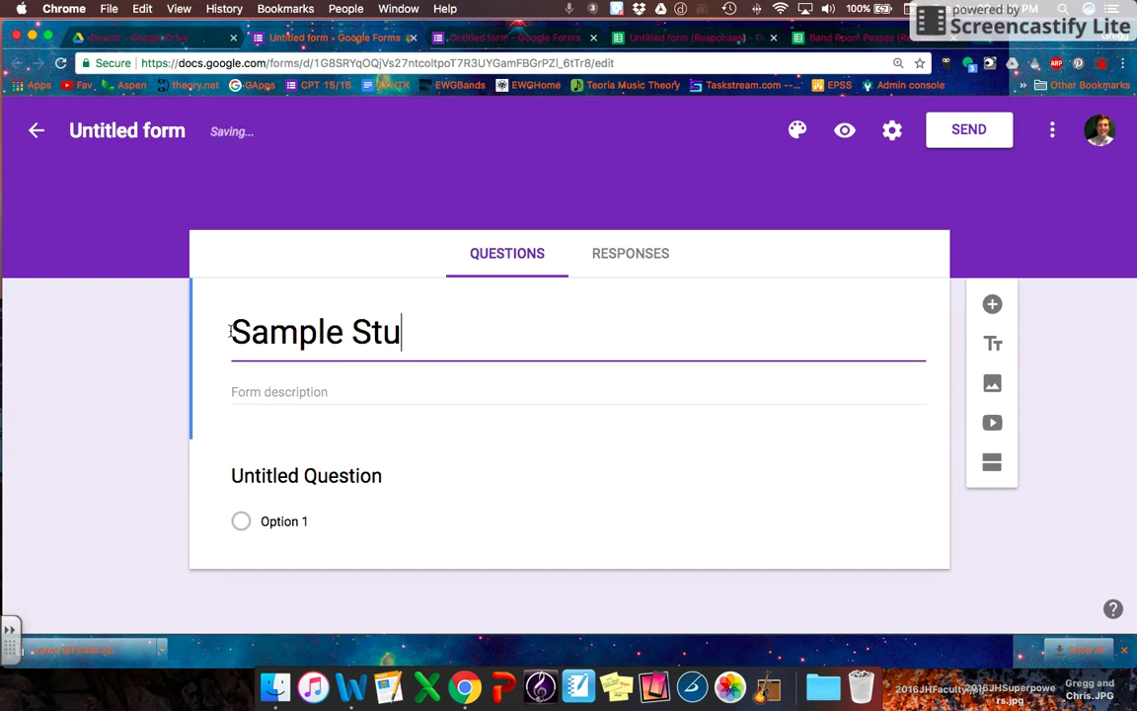
pyautogui.write('dent Reutn')
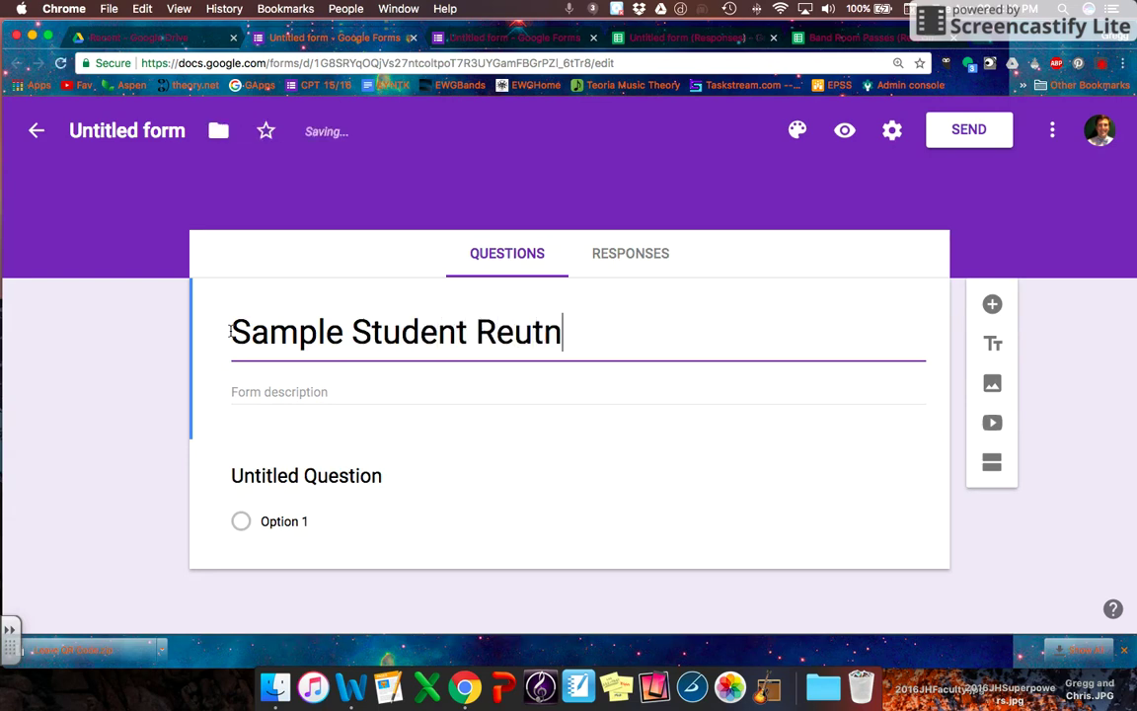
pyautogui.press('BackSpace')
pyautogui.press('BackSpace')
pyautogui.press('BackSpace')
pyautogui.write('turn')
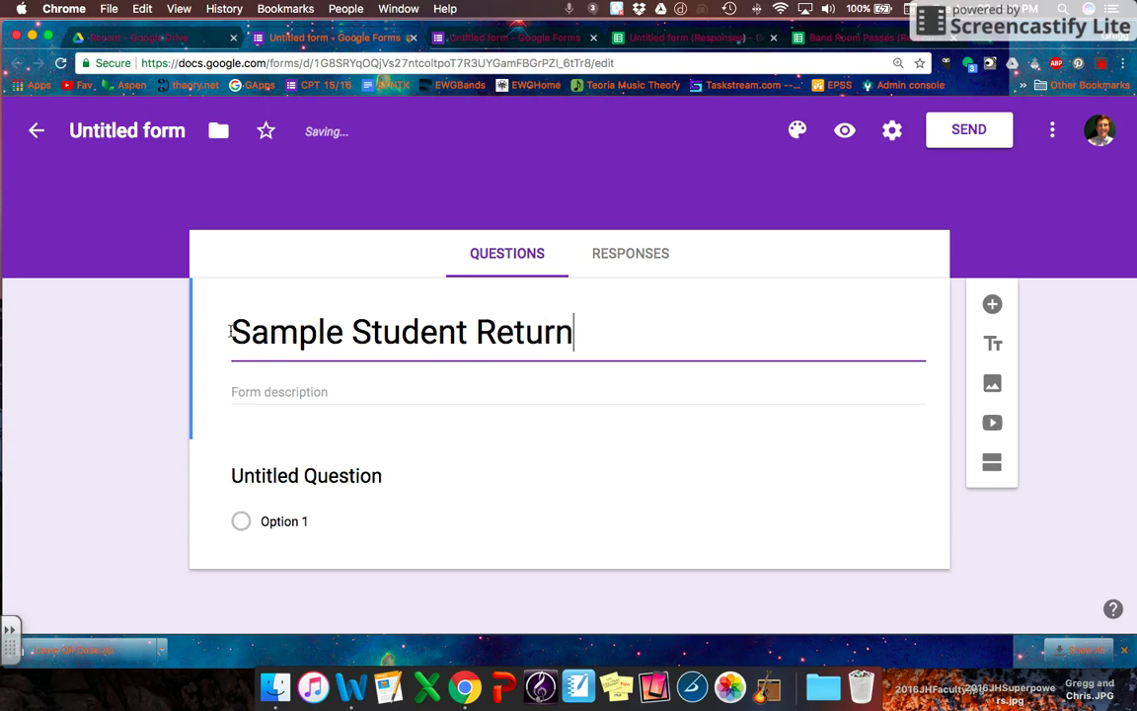
# - Word the question 'From where are you arriving?' and make it multiple choice
pyautogui.click(252, 476)
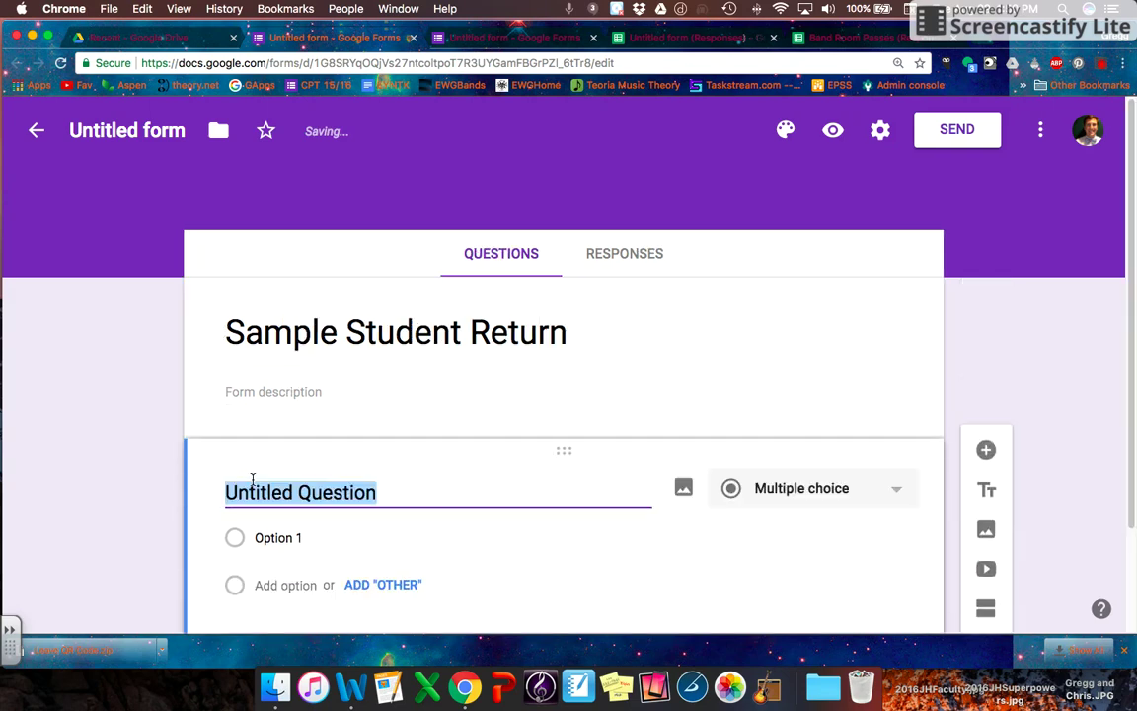
pyautogui.write('From where are')
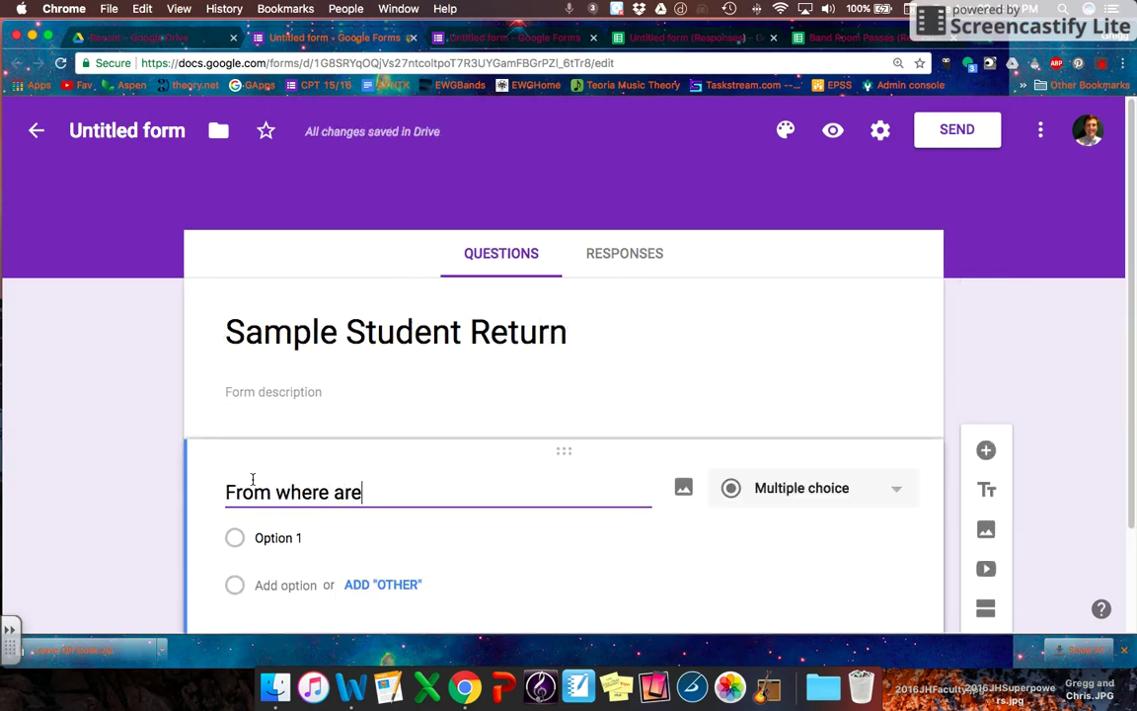
pyautogui.write(' you arriving?')
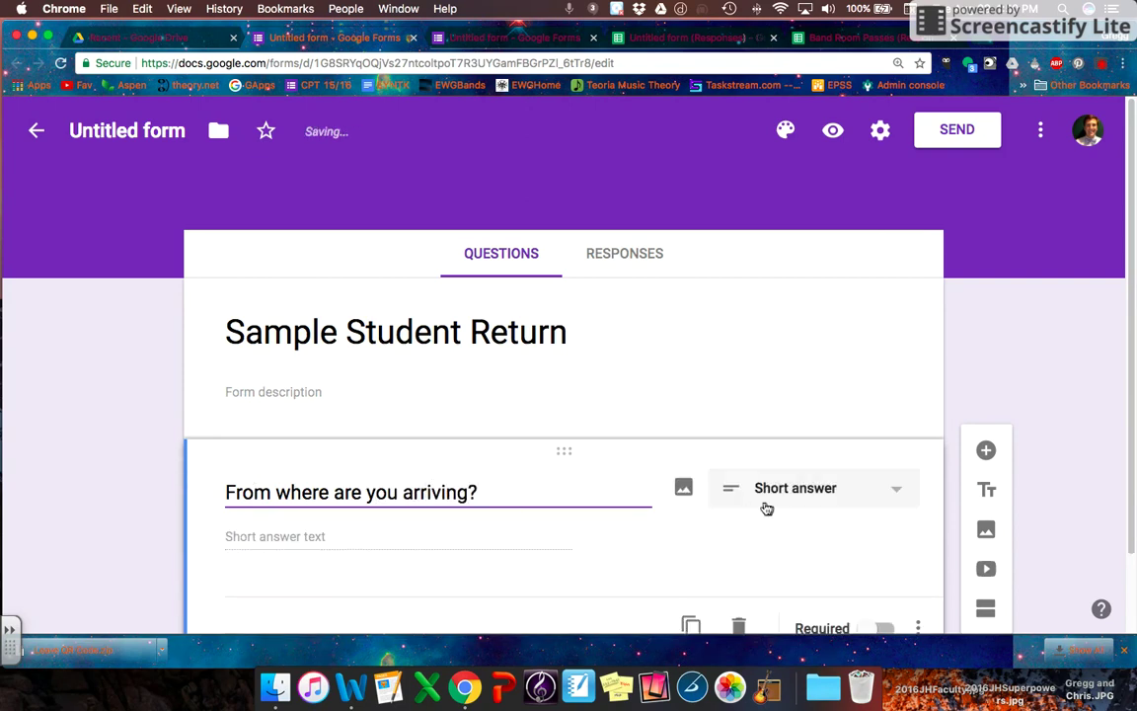
pyautogui.click(866, 498)
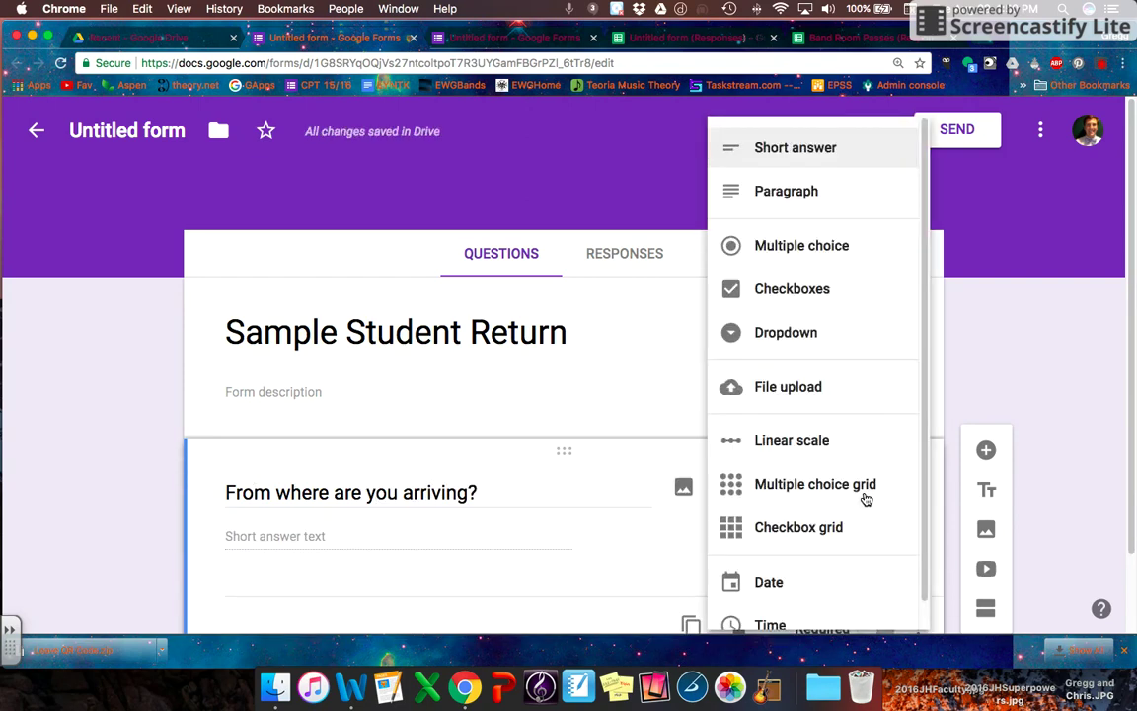
pyautogui.click(824, 247)
# - Add answer choices Bathroom, Locker and Other, and mark the question required
pyautogui.click(283, 537)
pyautogui.write('Bathroom')
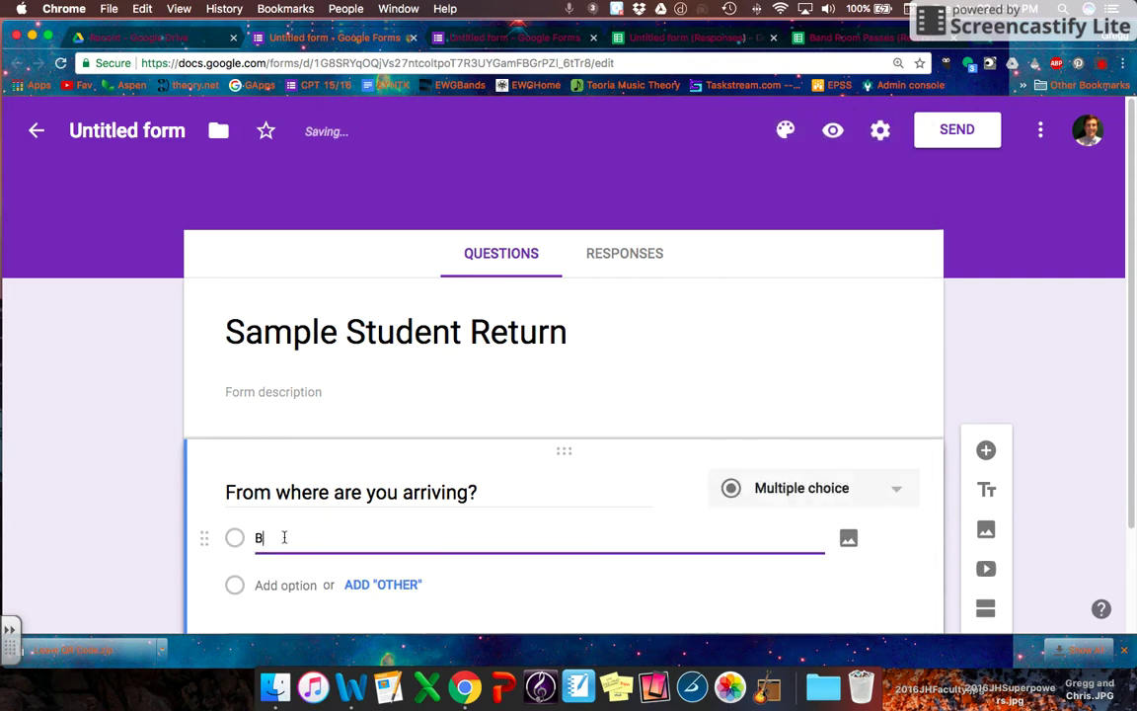
pyautogui.click(271, 585)
pyautogui.write('L')
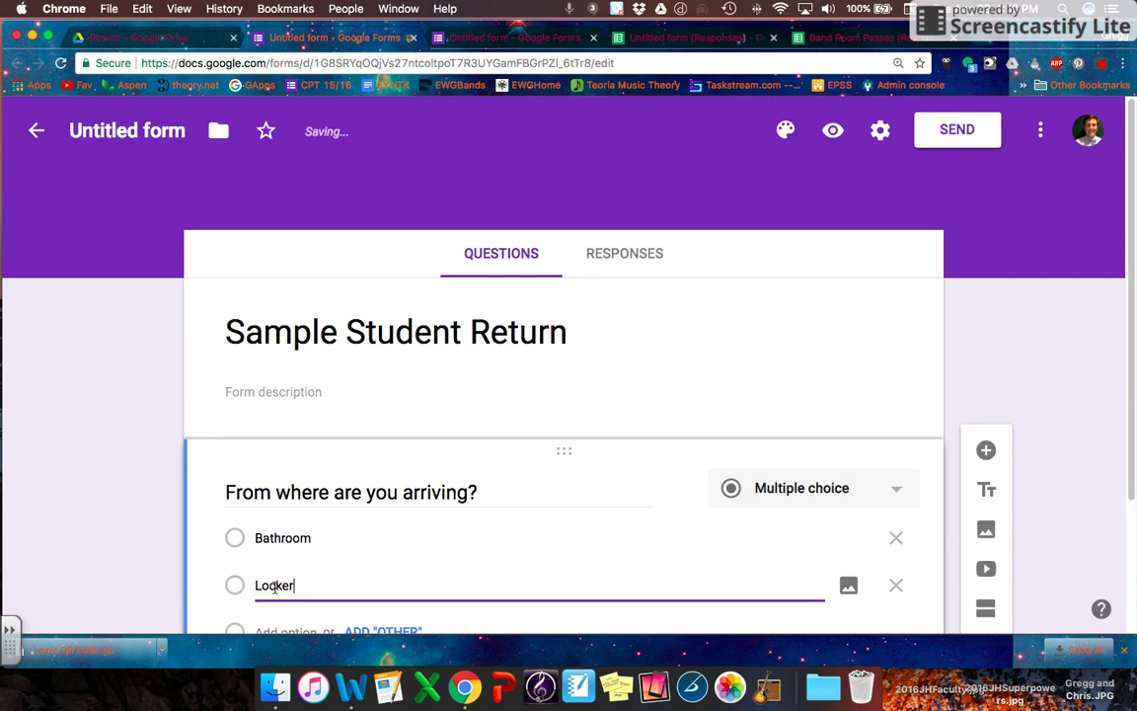
pyautogui.write('ocker')
pyautogui.scroll(-2, 277, 592)
pyautogui.click(363, 539)
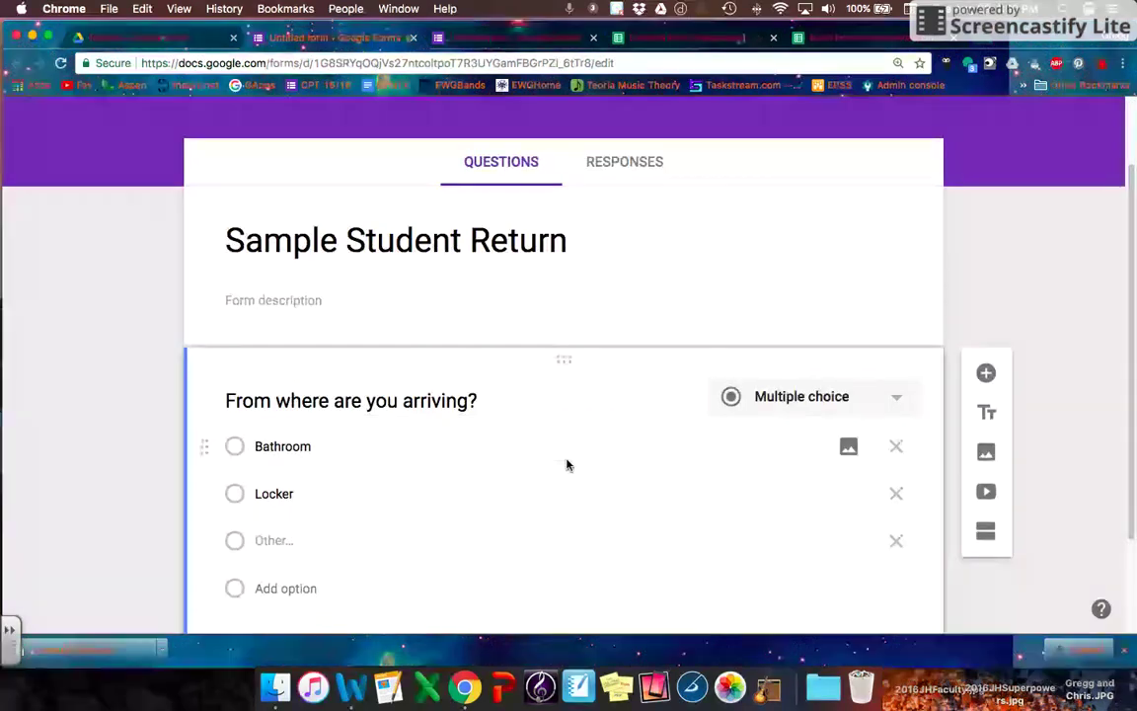
pyautogui.scroll(-2, 569, 452)
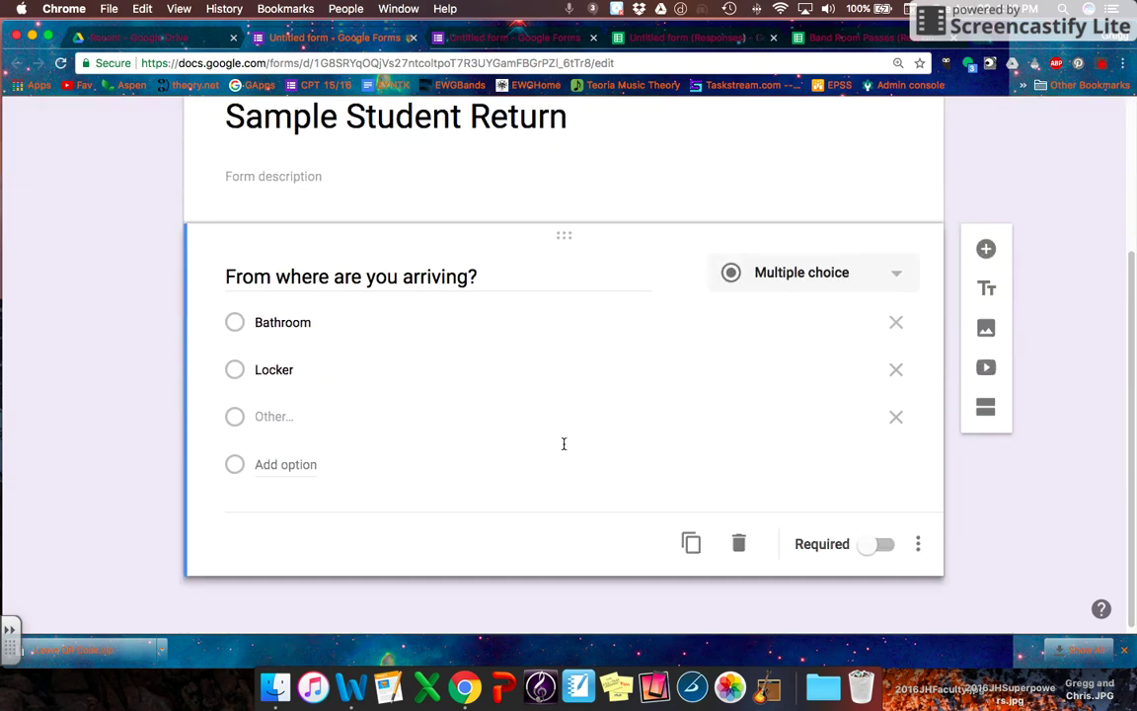
pyautogui.click(884, 546)
pyautogui.scroll(4, 609, 450)
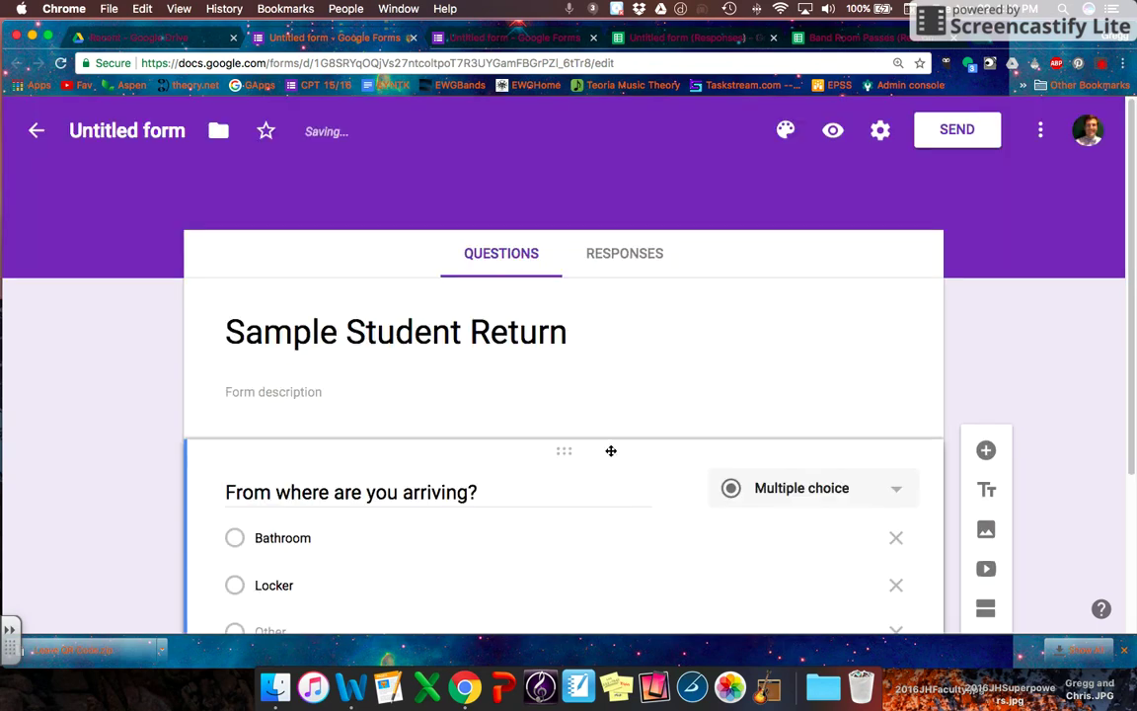
# - Turn on and save Collect email addresses, then view the Responses page showing 0 responses
pyautogui.click(880, 133)
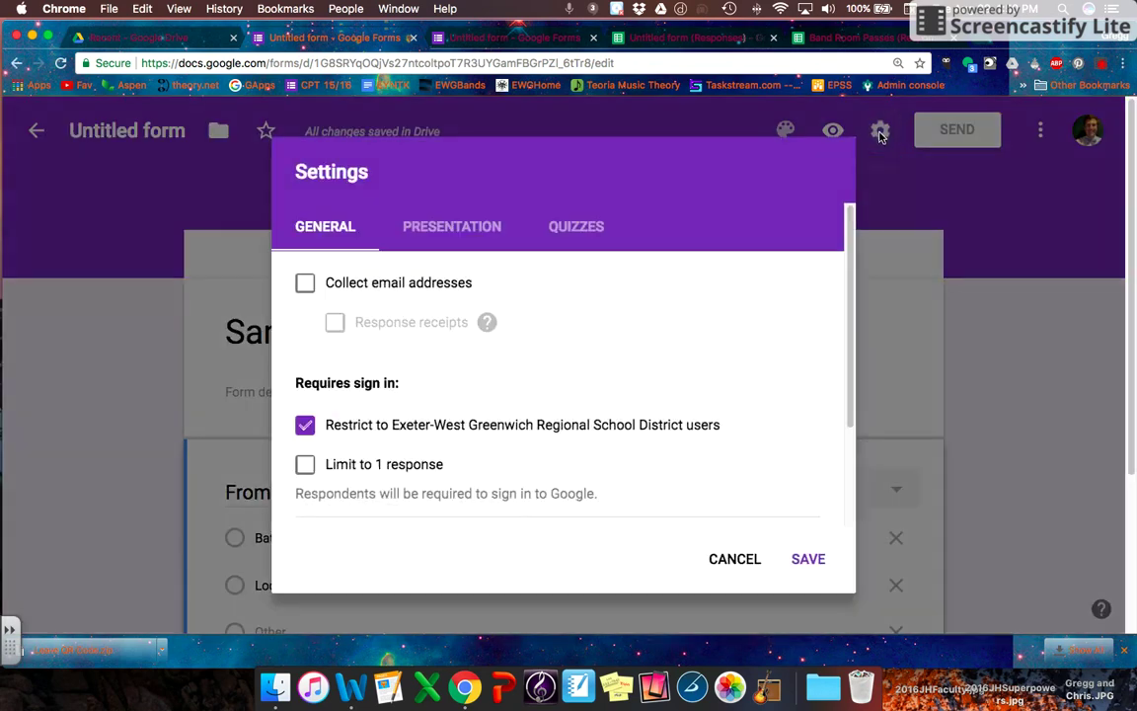
pyautogui.click(305, 284)
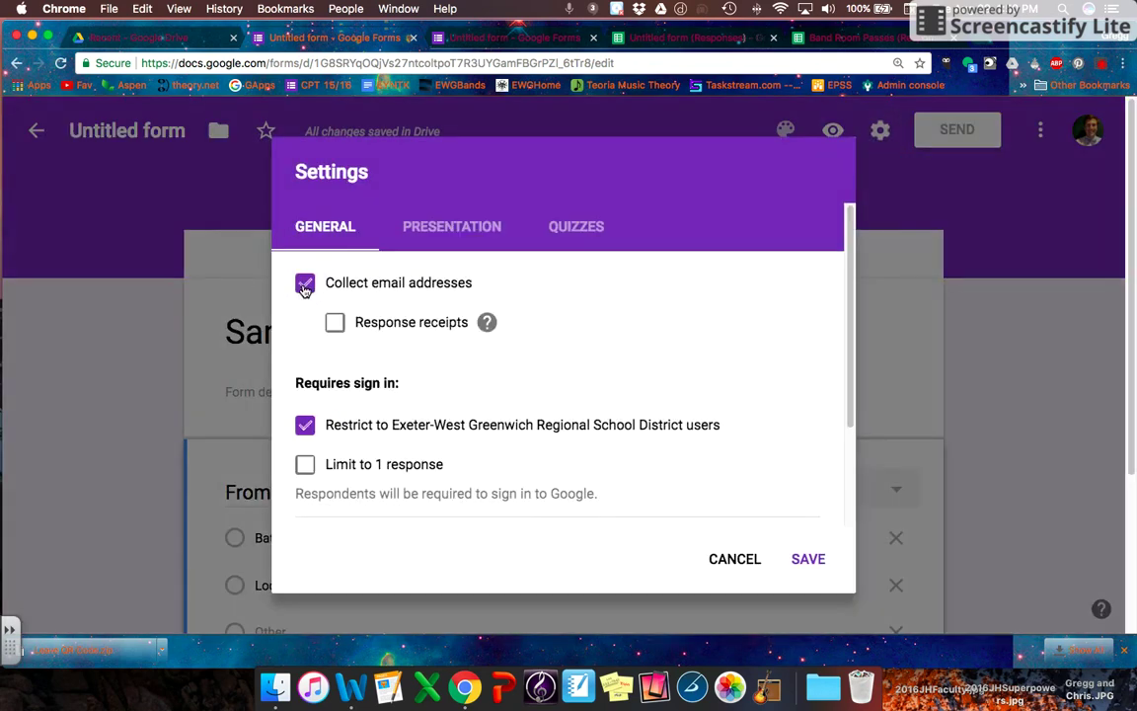
pyautogui.click(808, 559)
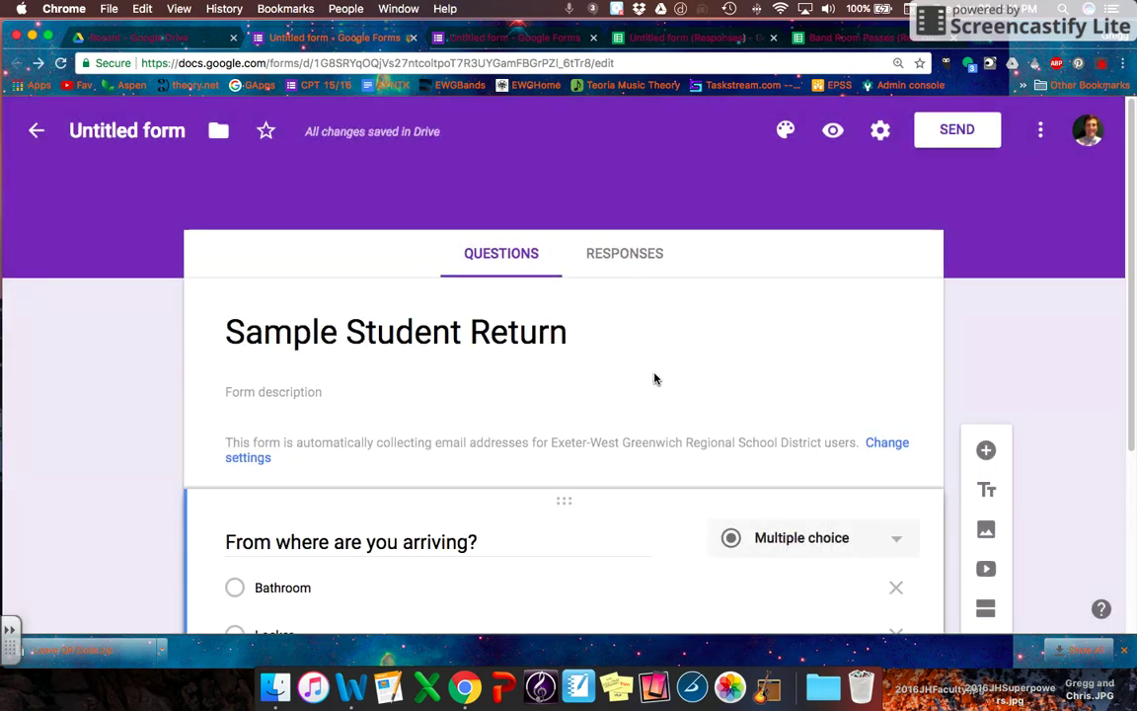
pyautogui.click(634, 253)
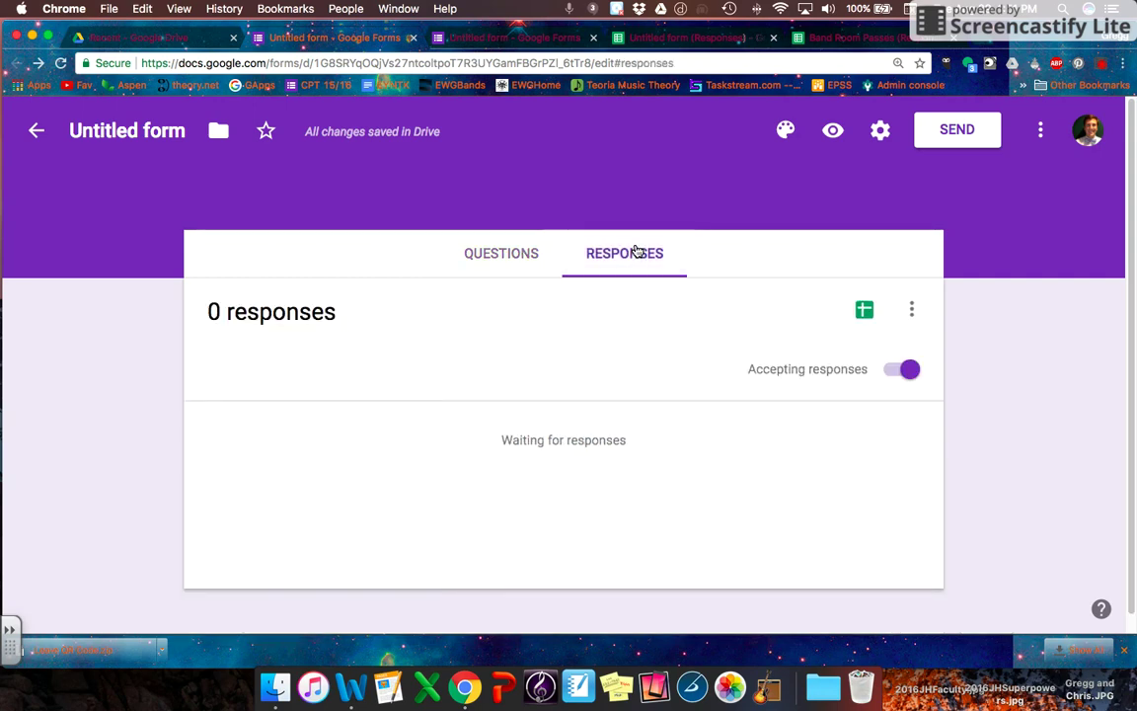
# - Link responses to the existing 'Untitled form (Responses)' spreadsheet via Select existing spreadsheet
pyautogui.click(863, 313)
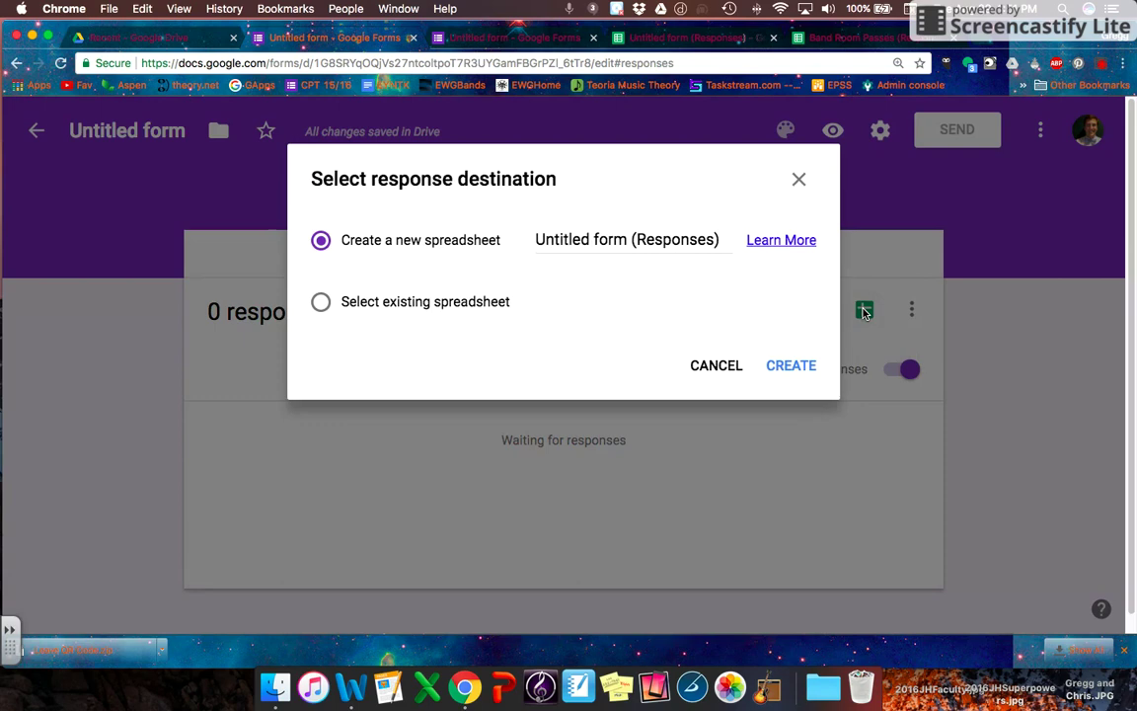
pyautogui.moveTo(345, 245); pyautogui.dragTo(424, 256)
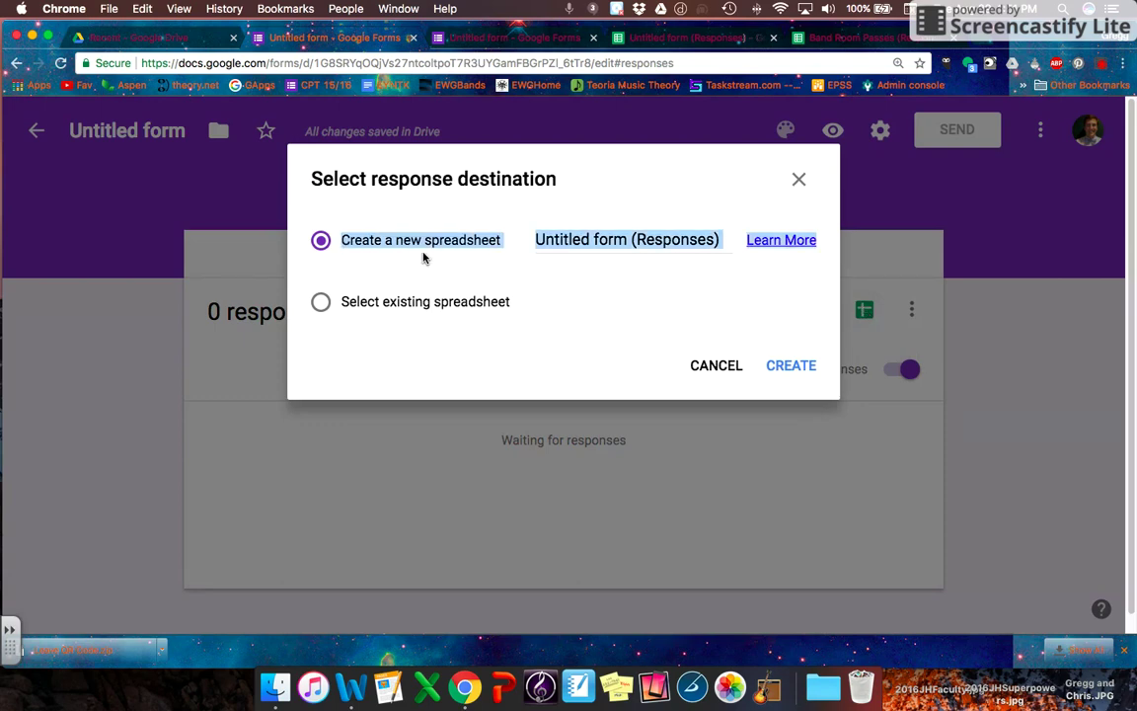
pyautogui.click(322, 304)
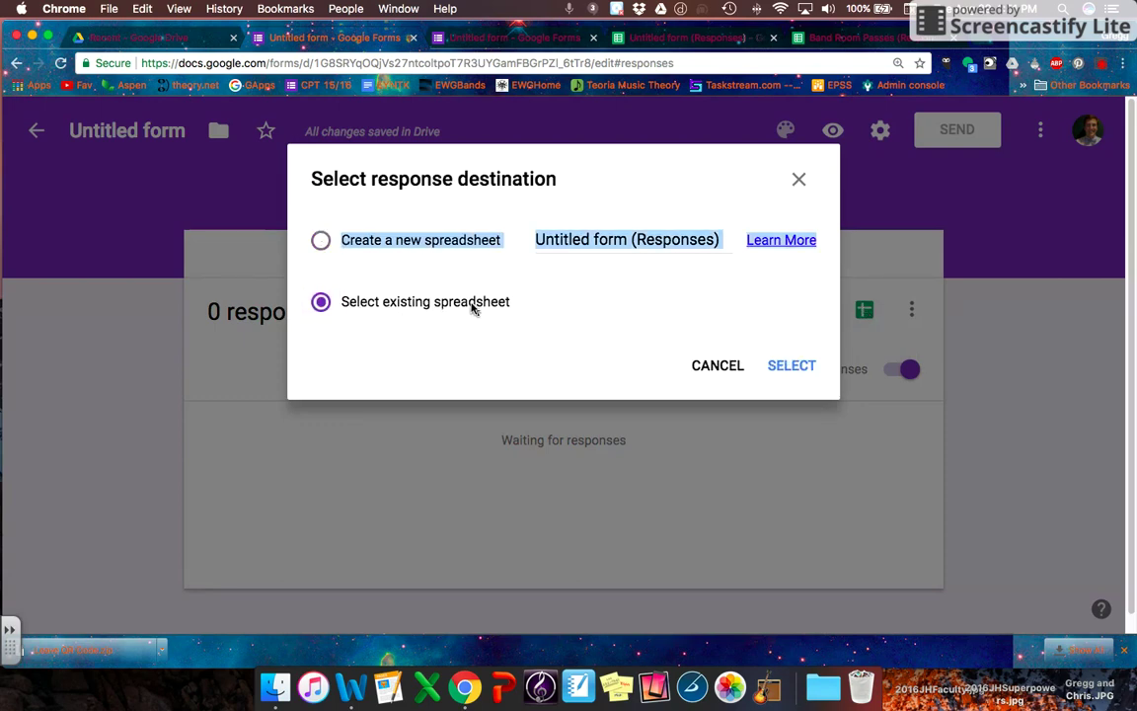
pyautogui.click(791, 366)
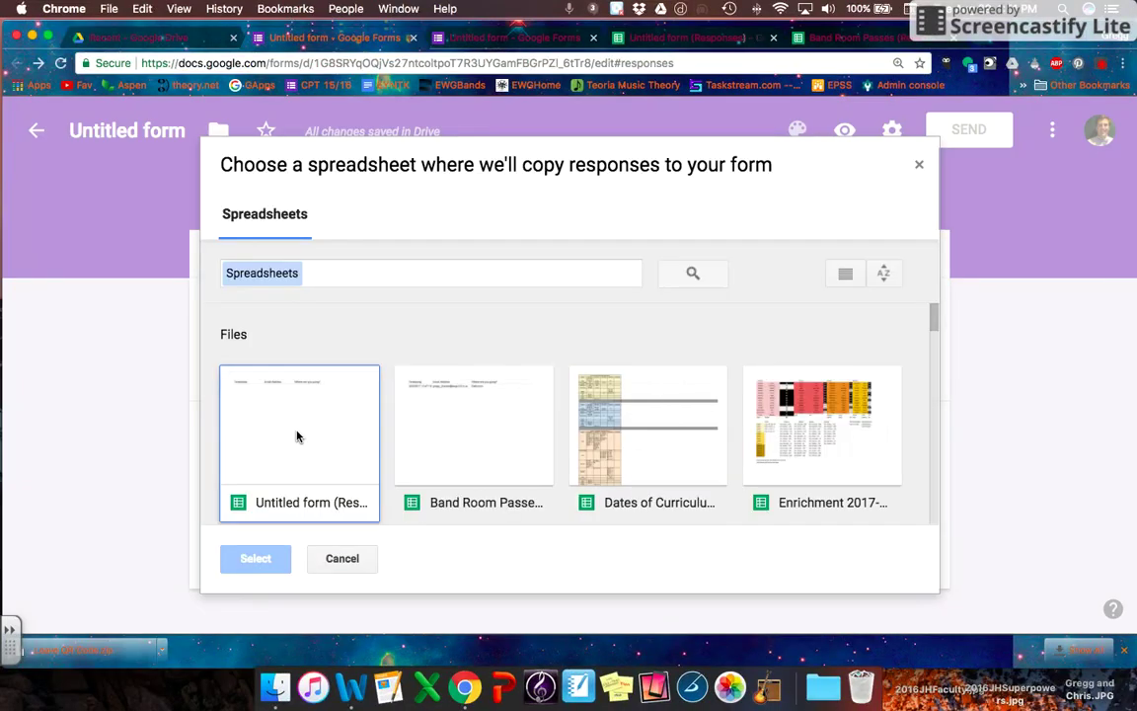
pyautogui.click(297, 437)
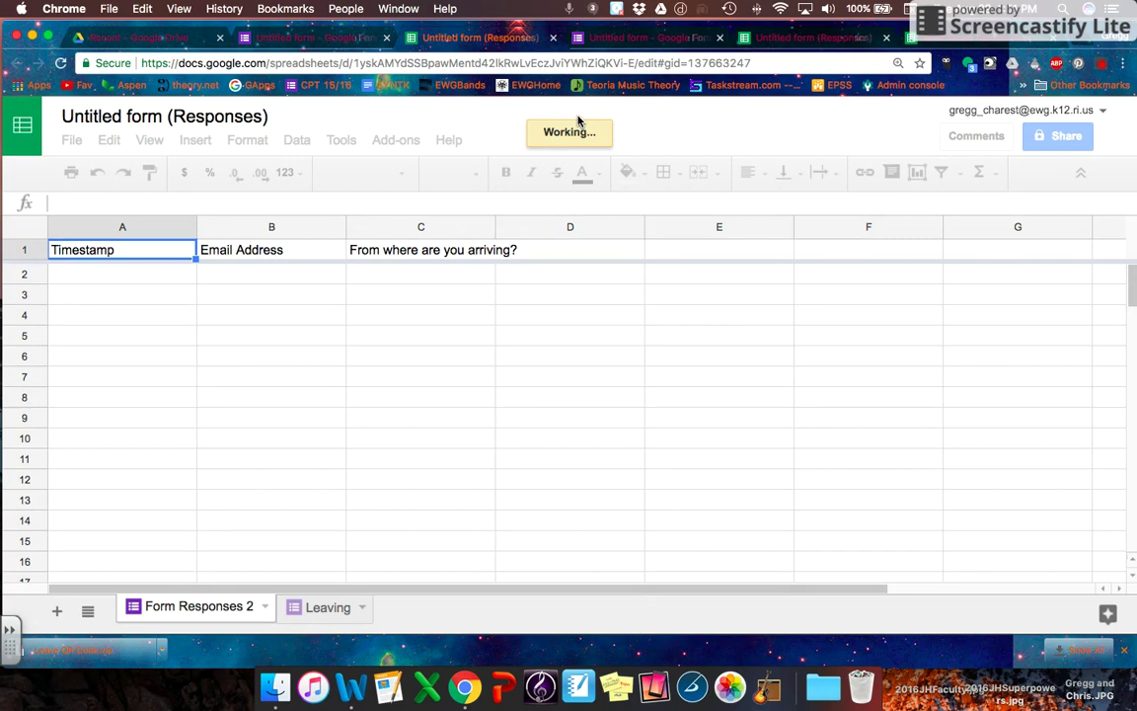
# - Rename the Form Responses 2 sheet to 'Returning'
pyautogui.click(333, 614)
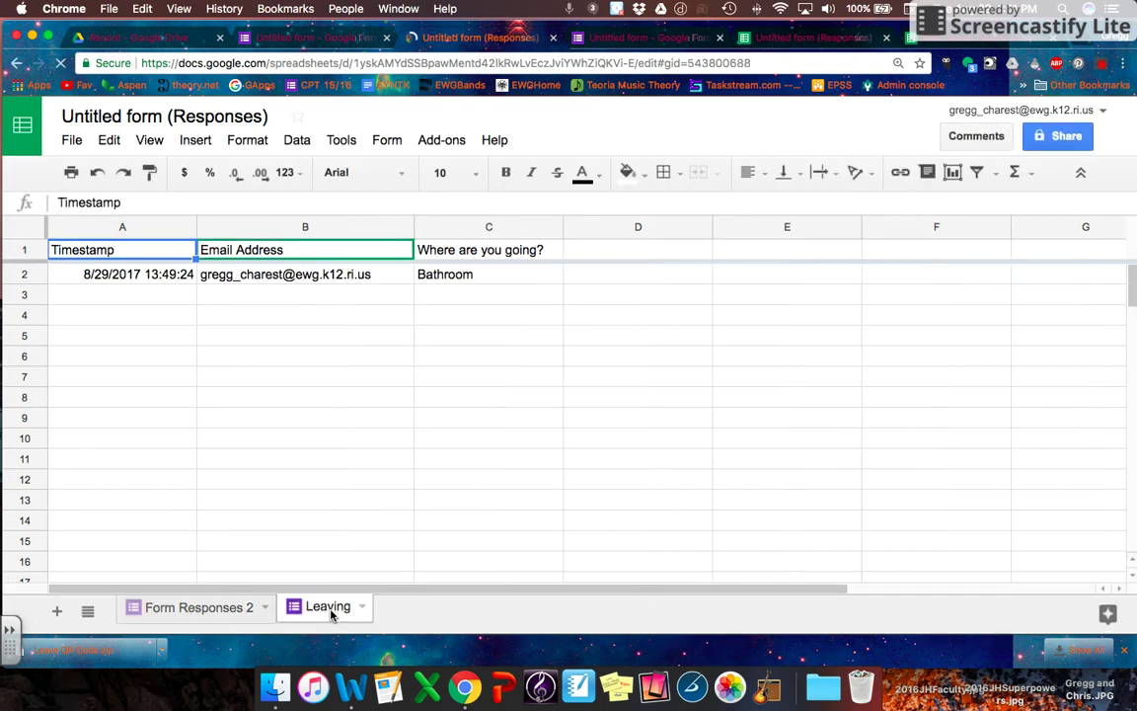
pyautogui.click(224, 609)
pyautogui.rightClick(180, 612)
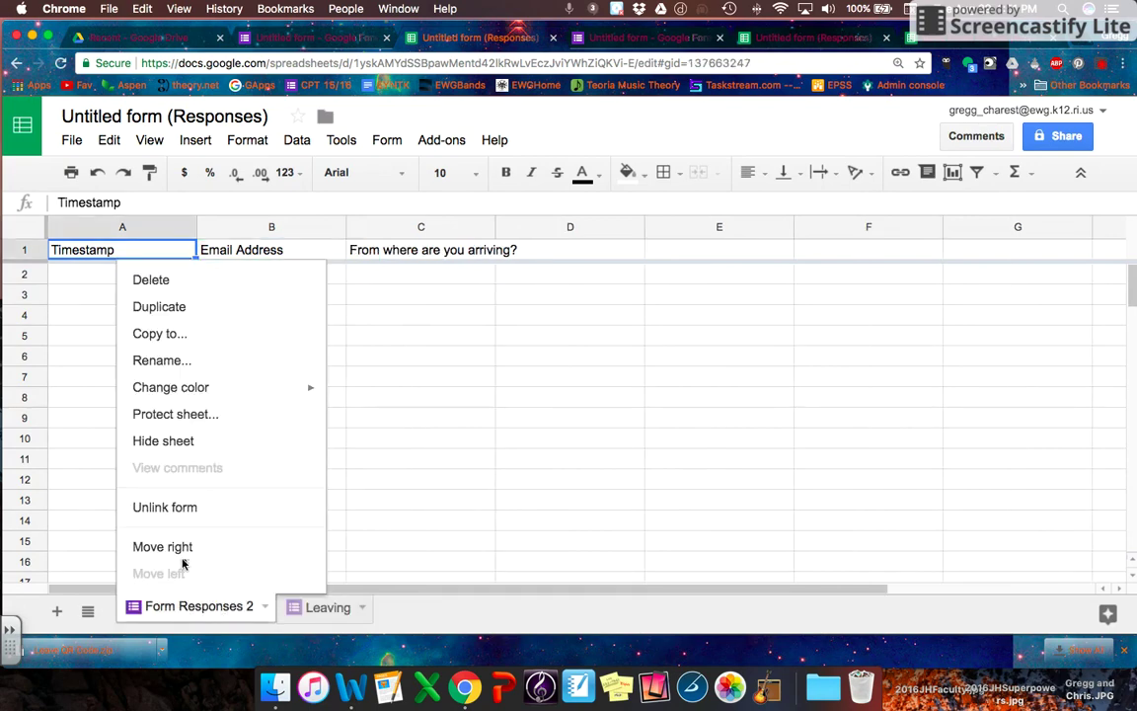
pyautogui.click(192, 364)
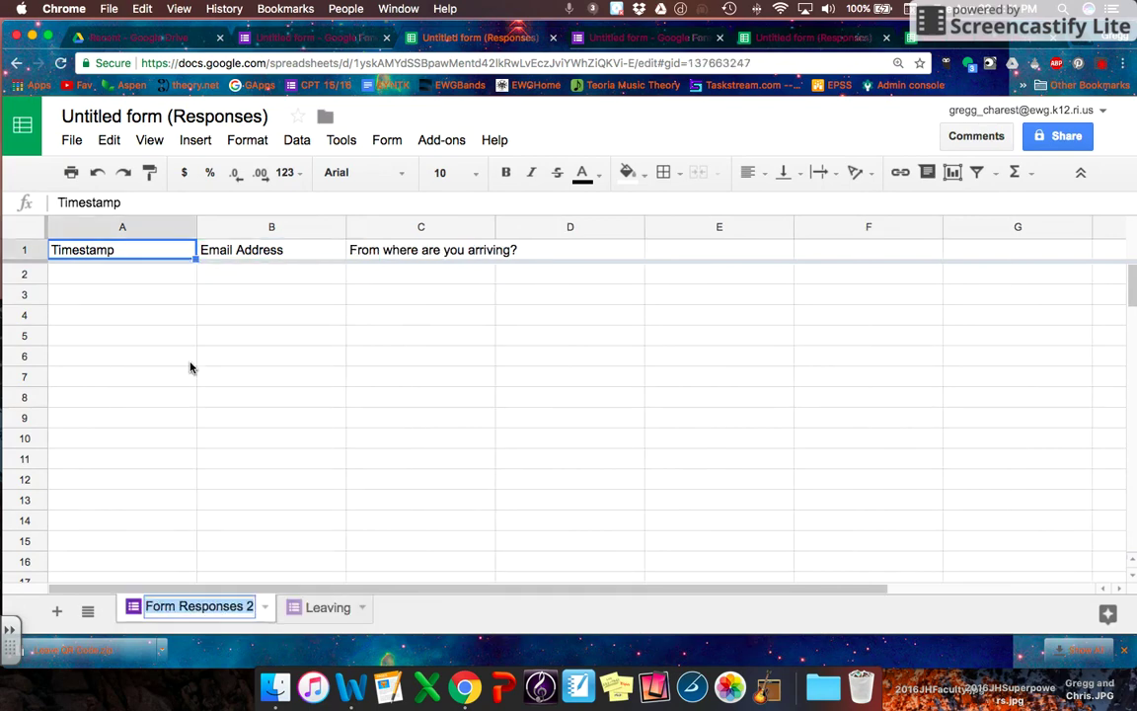
pyautogui.write('Retunr')
pyautogui.press('BackSpace')
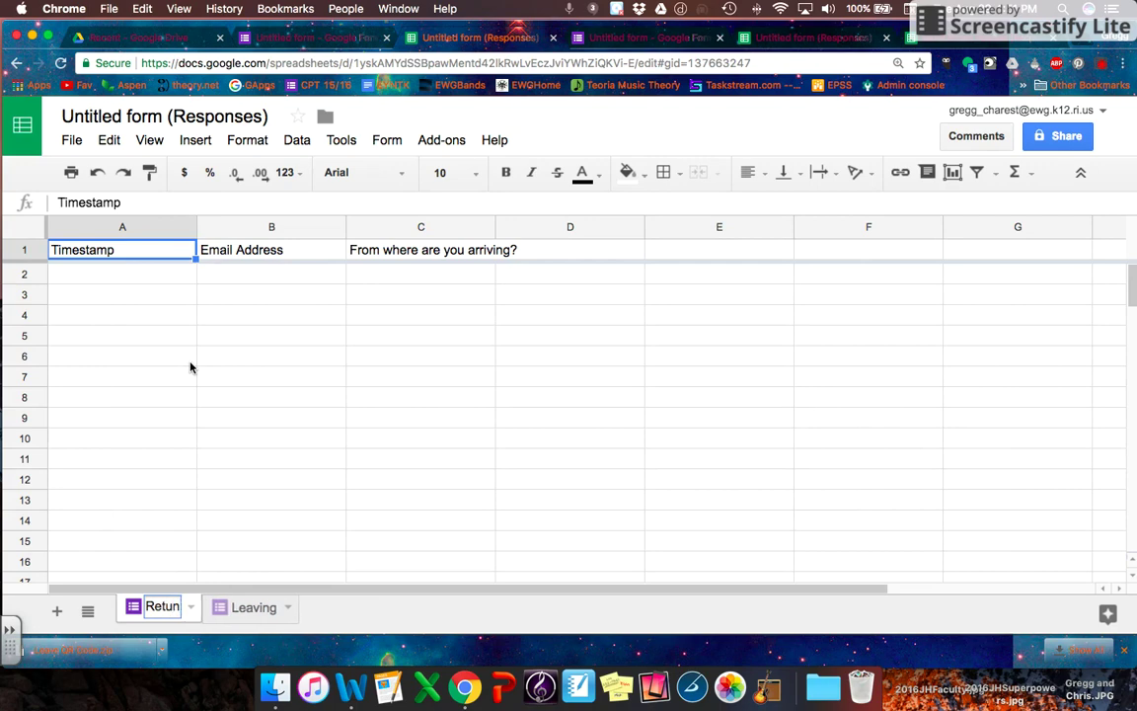
pyautogui.press('BackSpace')
pyautogui.write('rning')
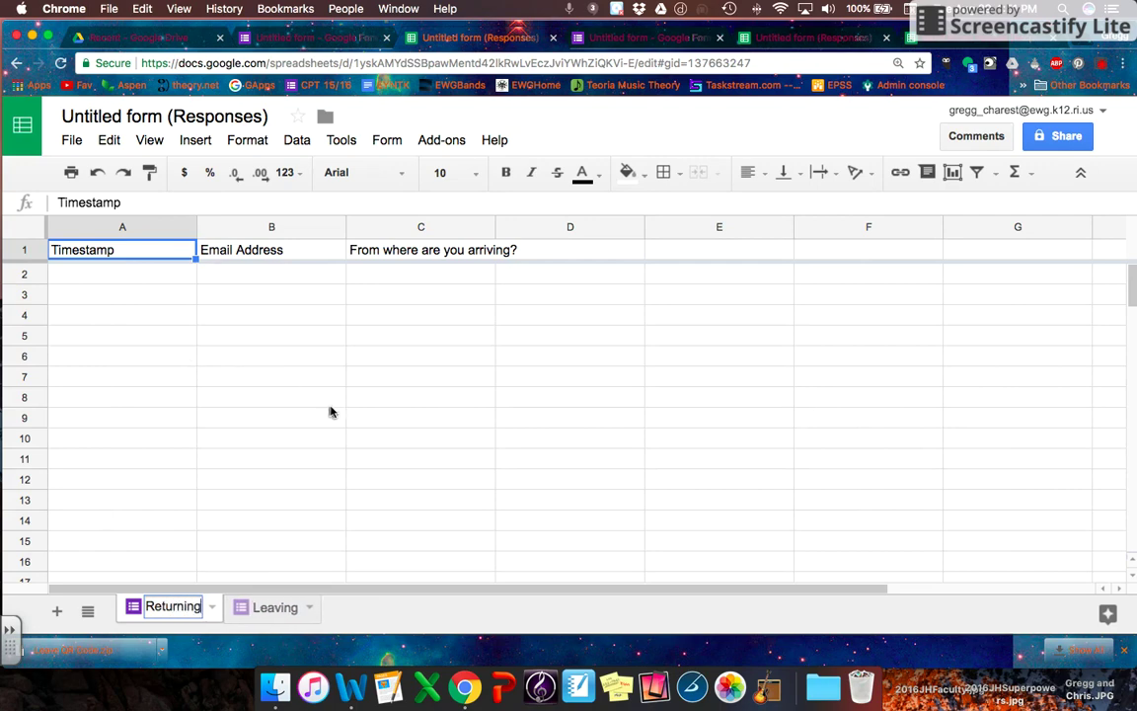
pyautogui.click(306, 397)
# - Move the Leaving sheet in front of Returning and review both sheets' responses
pyautogui.click(248, 607)
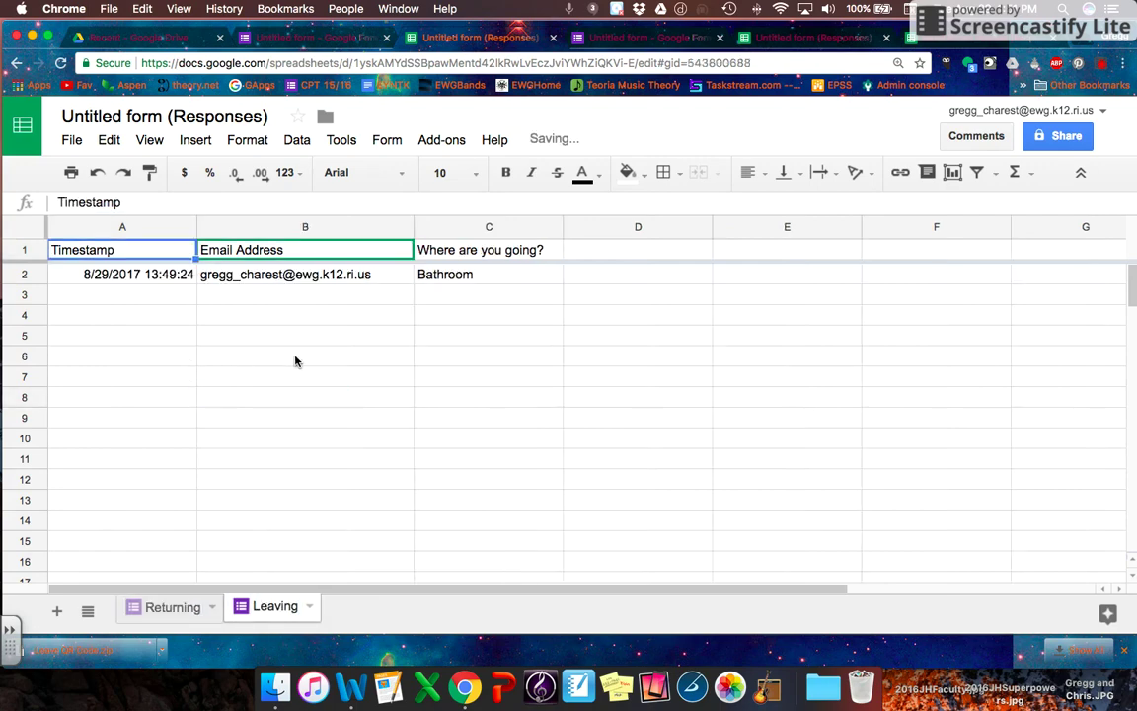
pyautogui.click(170, 607)
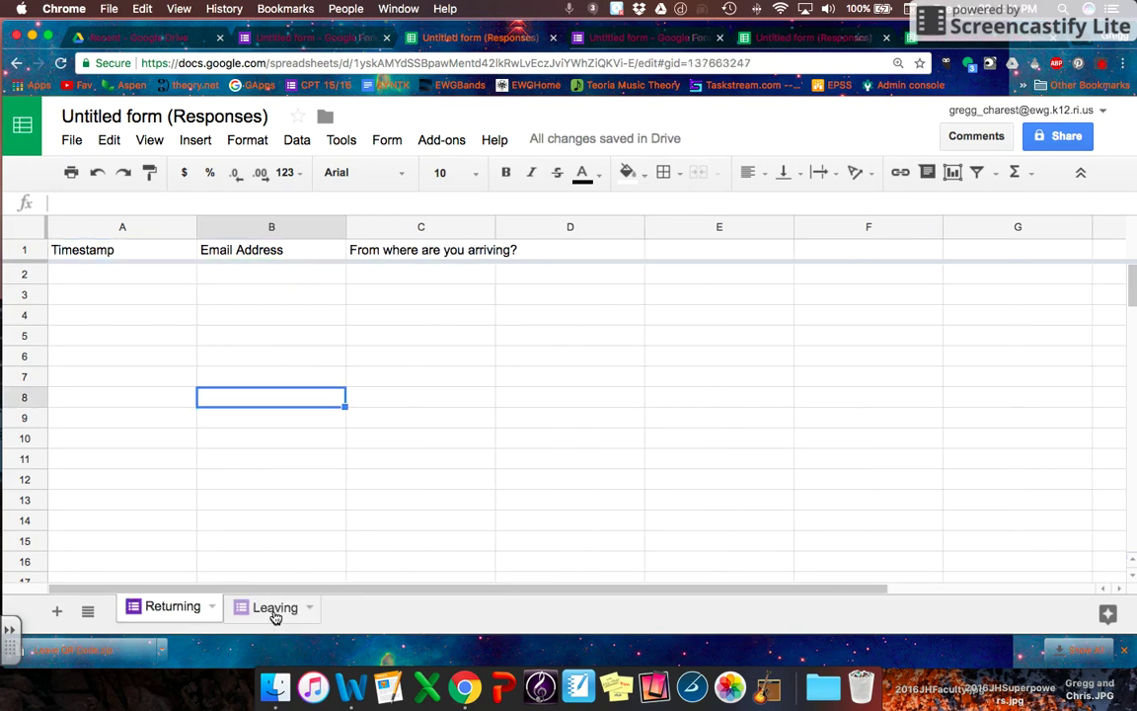
pyautogui.moveTo(234, 612); pyautogui.dragTo(148, 607)
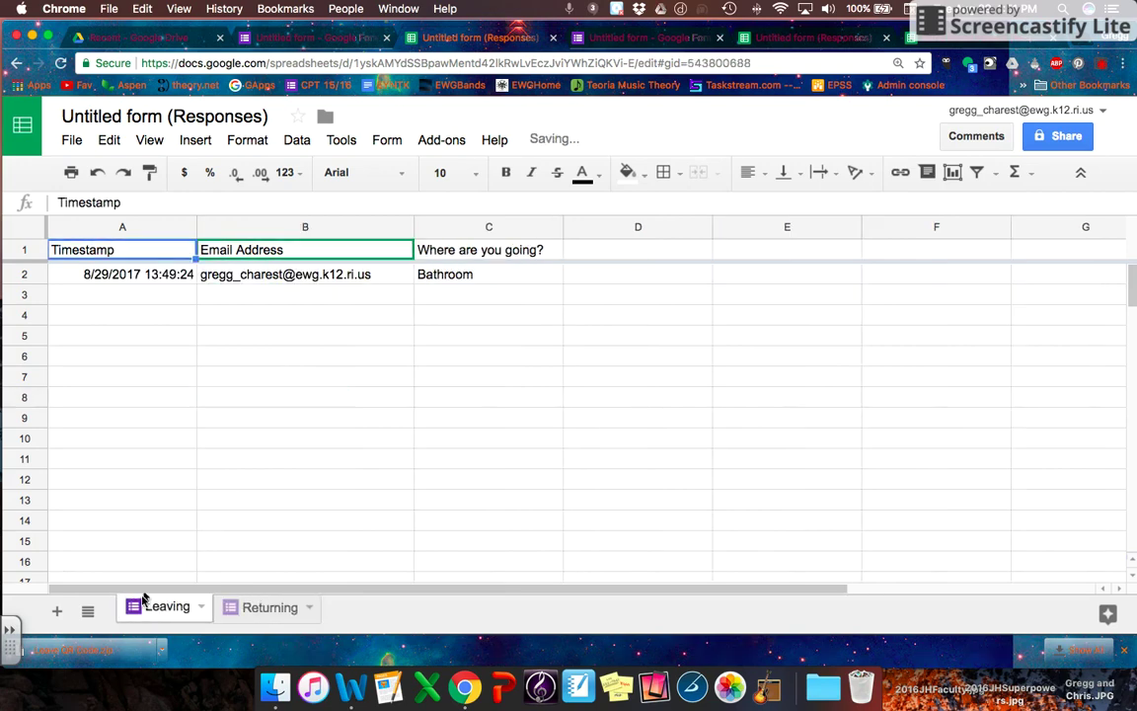
pyautogui.click(98, 274)
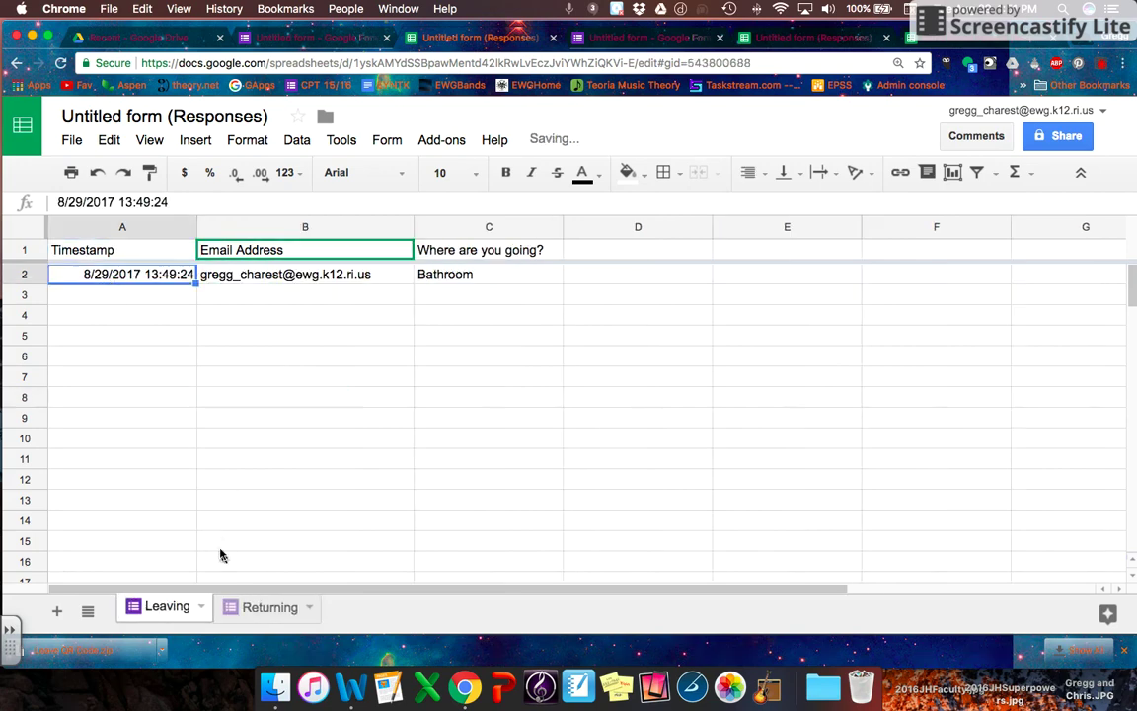
pyautogui.click(262, 606)
pyautogui.click(180, 609)
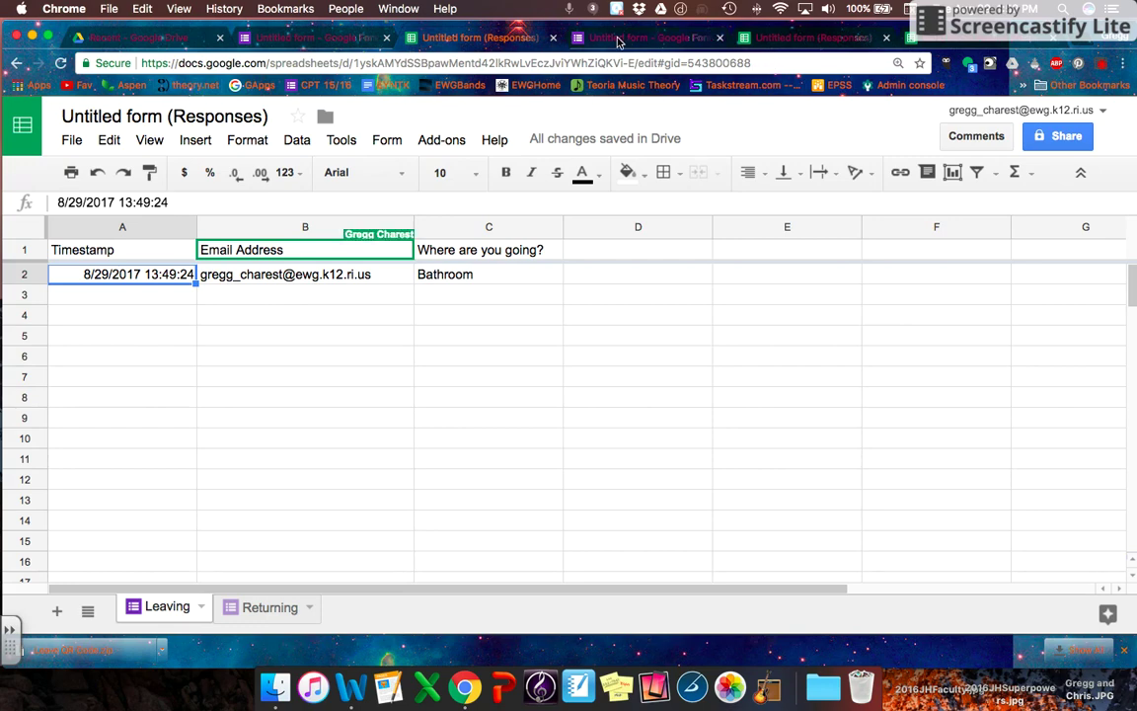
pyautogui.click(318, 36)
pyautogui.click(543, 39)
# - Close the spare spreadsheet and Band Room Passes tabs, then bring up the return form's Send options
pyautogui.click(554, 39)
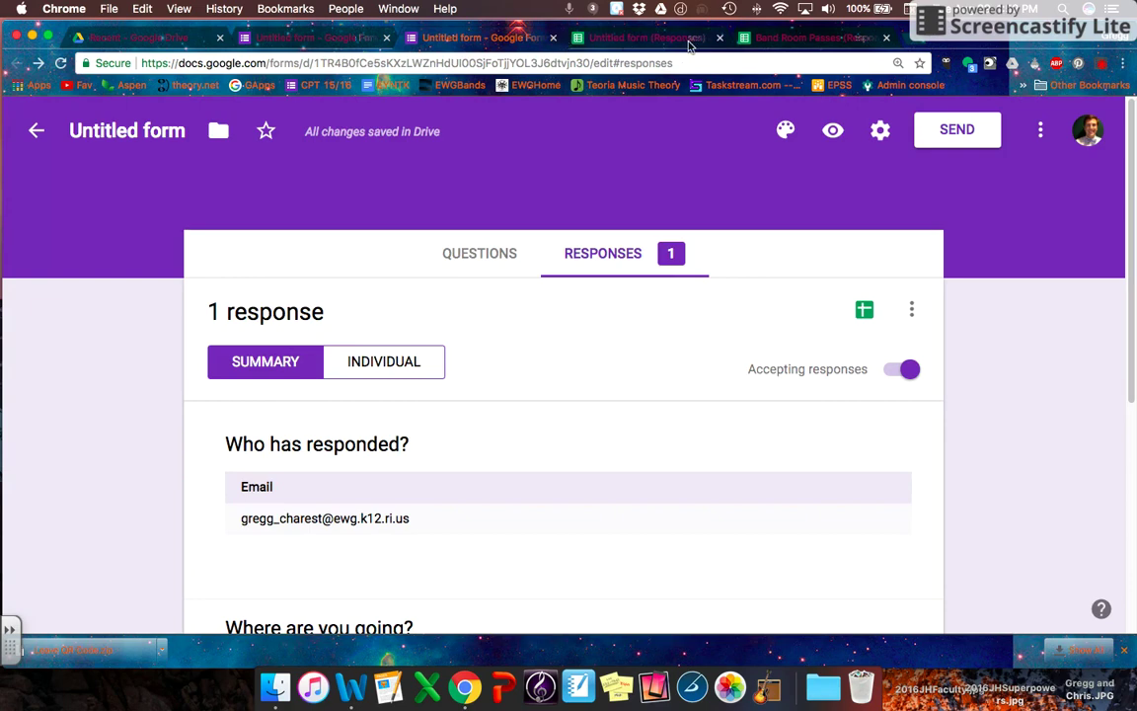
pyautogui.click(720, 38)
pyautogui.click(718, 39)
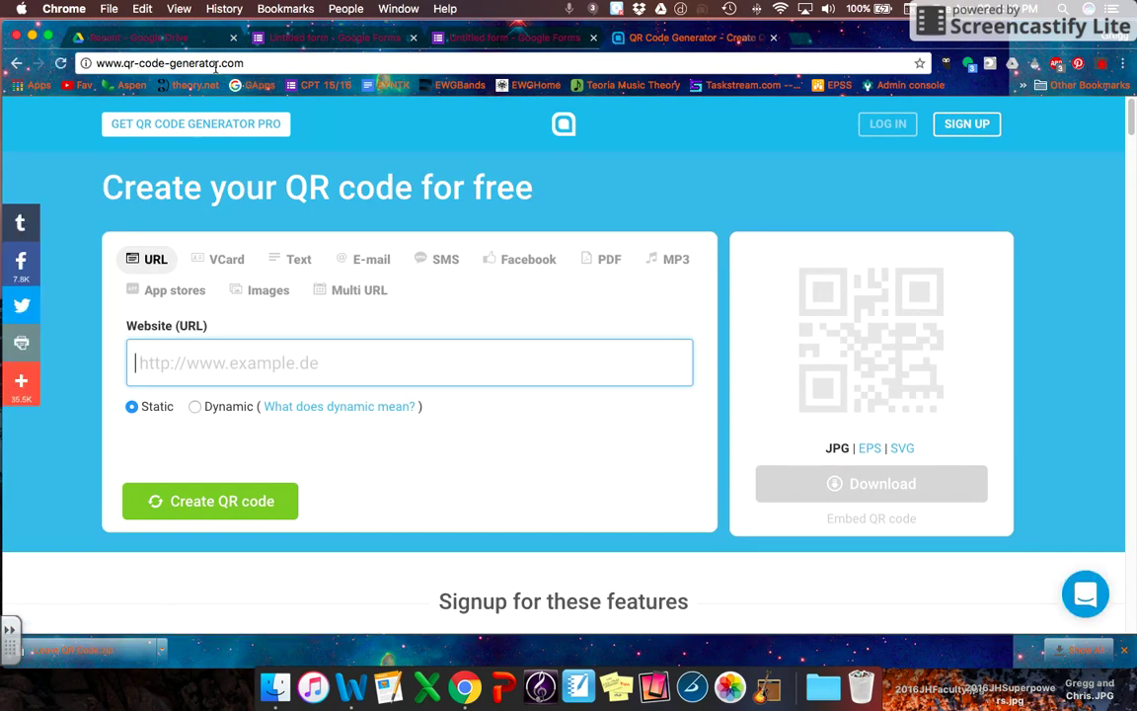
pyautogui.click(278, 40)
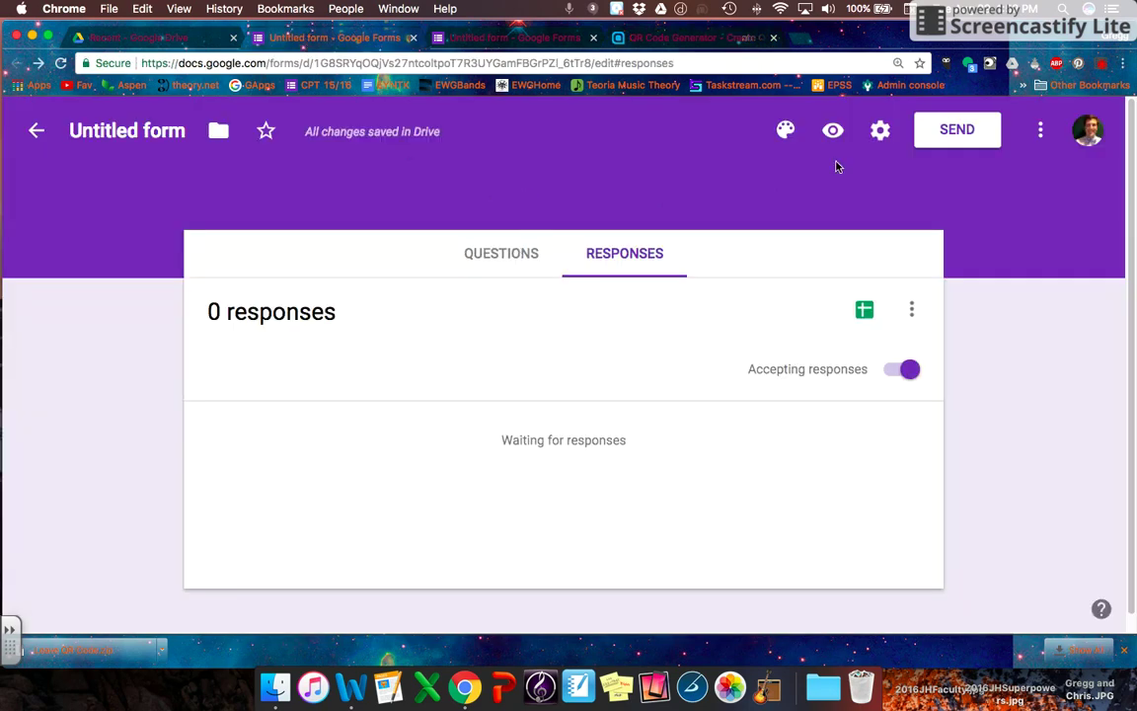
pyautogui.click(957, 132)
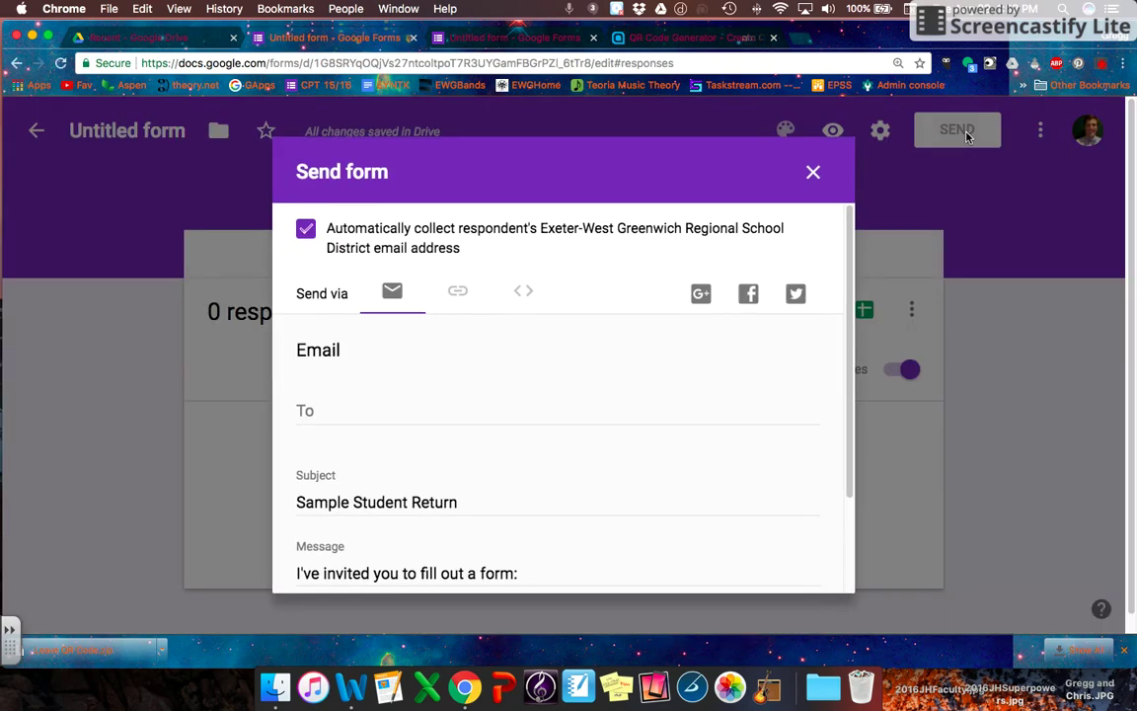
# - Shorten the Sample Student Return form's share link to a goo.gl address and close the Send dialog
pyautogui.click(813, 174)
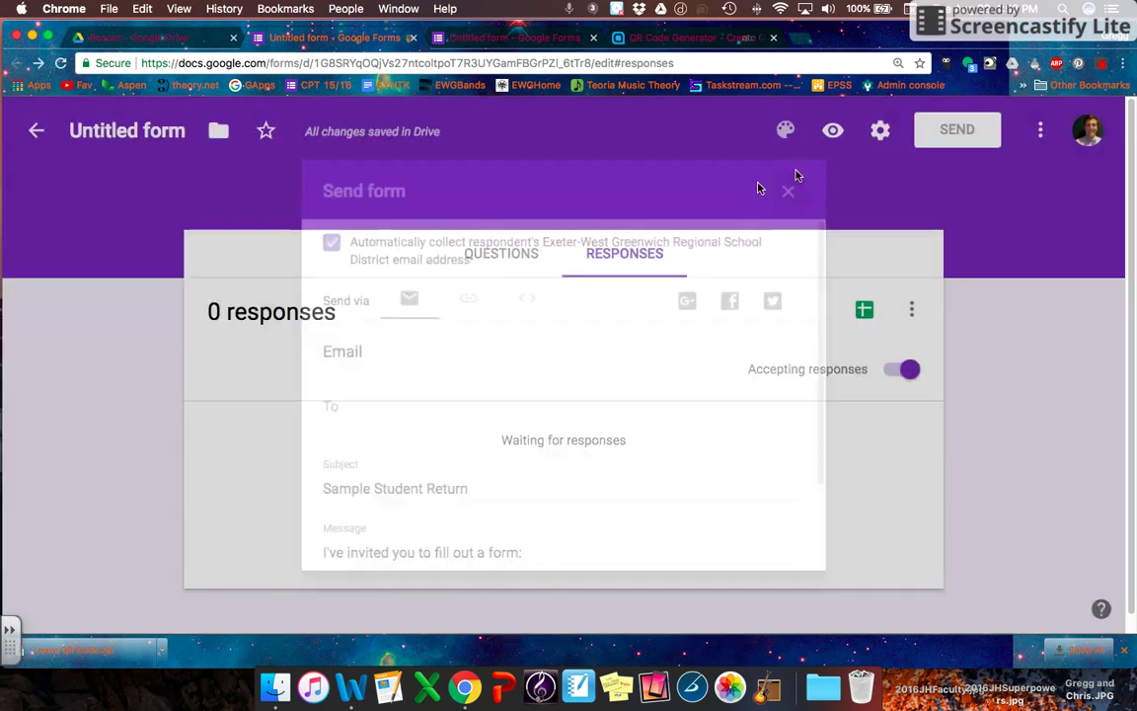
pyautogui.click(528, 256)
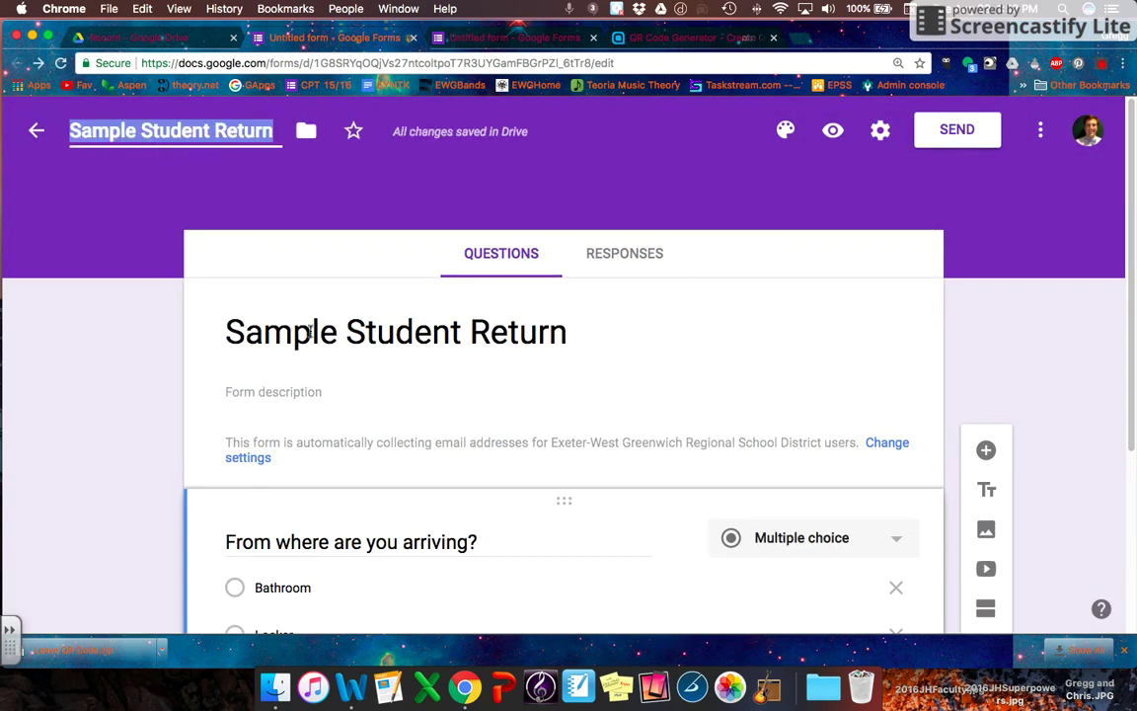
pyautogui.click(953, 133)
pyautogui.click(454, 296)
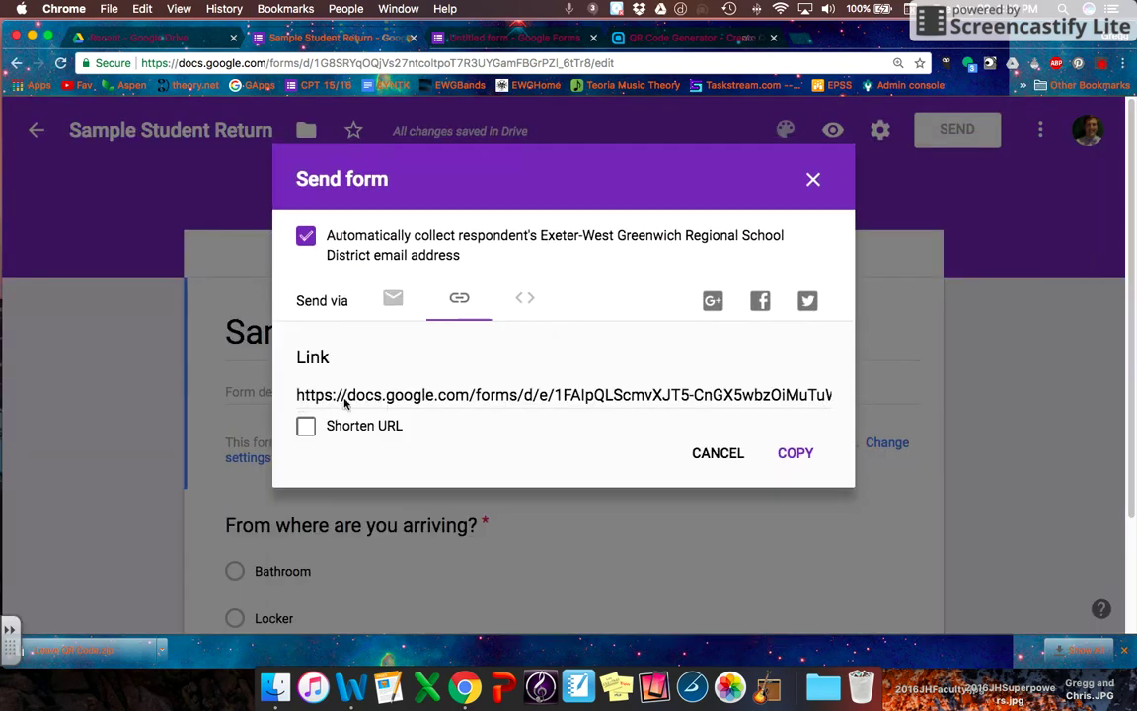
pyautogui.click(306, 427)
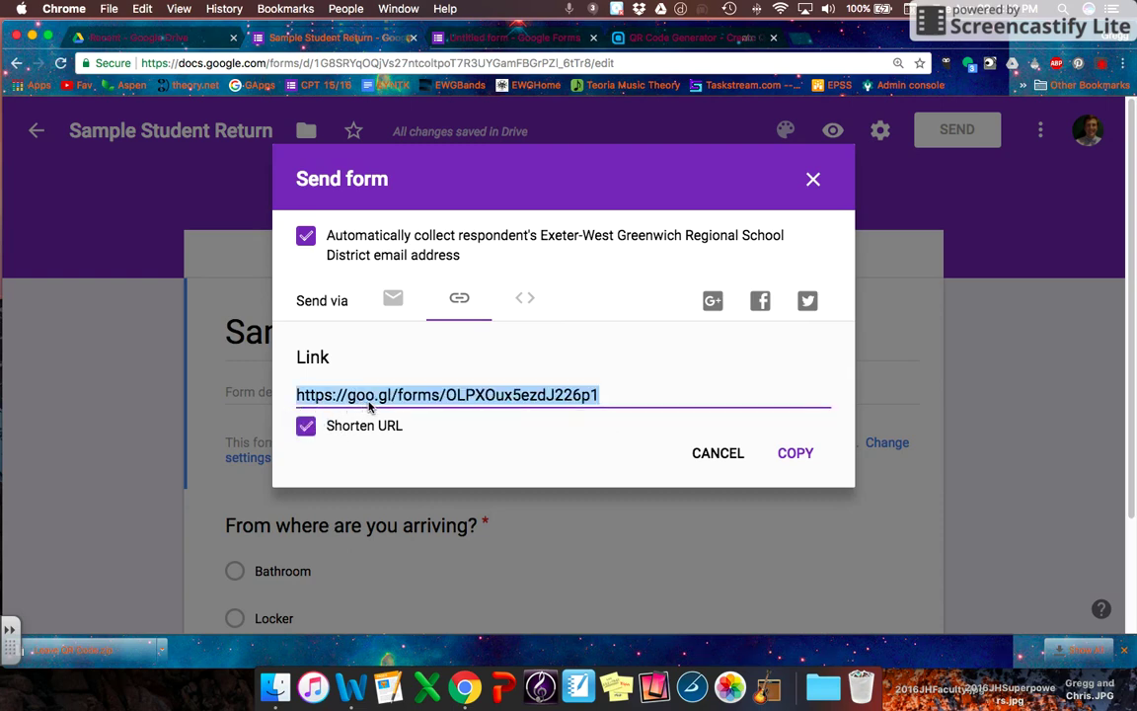
pyautogui.click(813, 179)
pyautogui.click(691, 38)
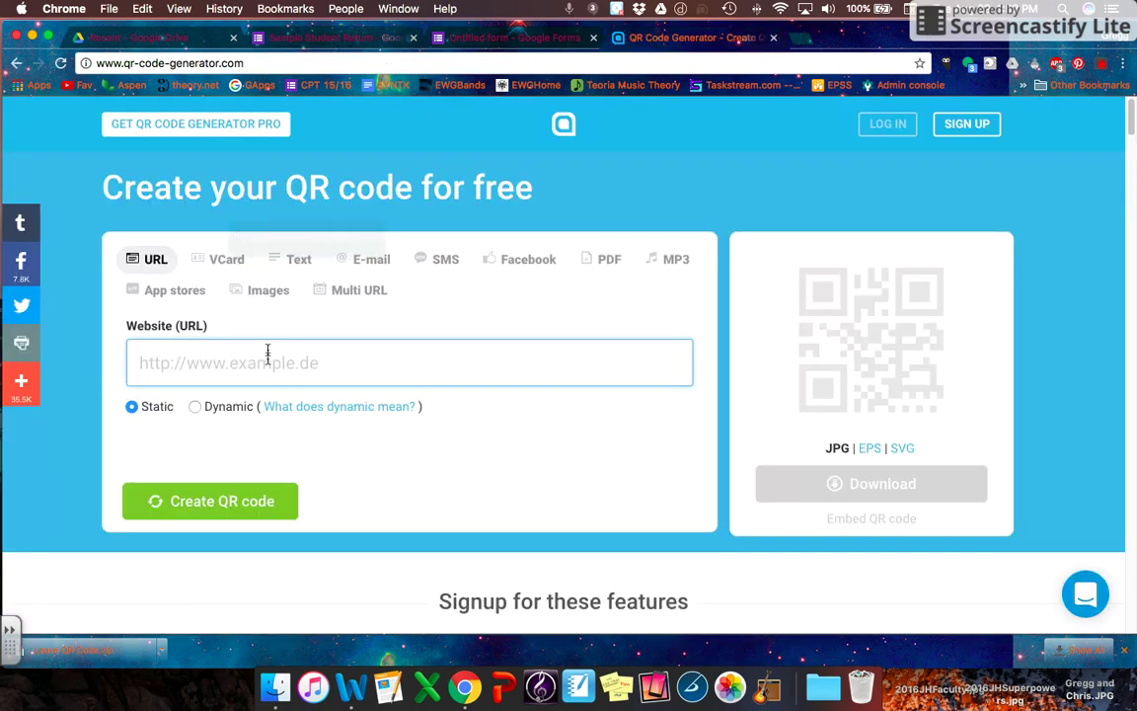
# - Generate a QR code from the pasted short link and save it as 'Return QR.zip'
pyautogui.write('https://goo.gl/forms/OLPXOux5ezdJ226p1')
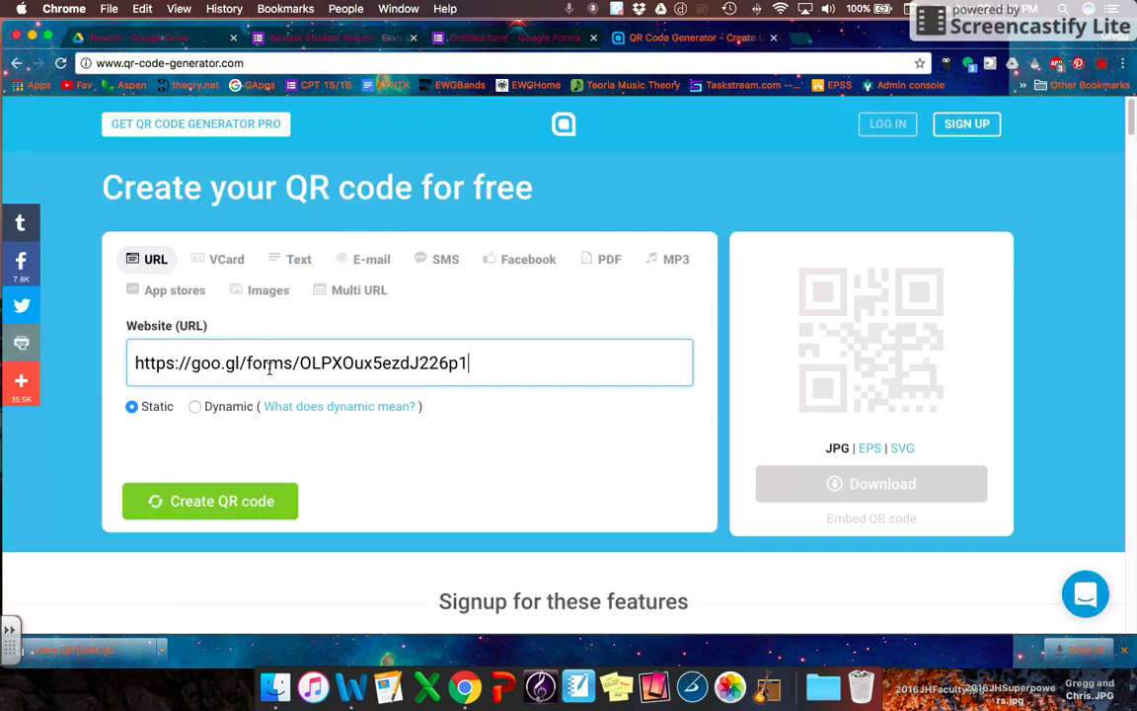
pyautogui.click(231, 500)
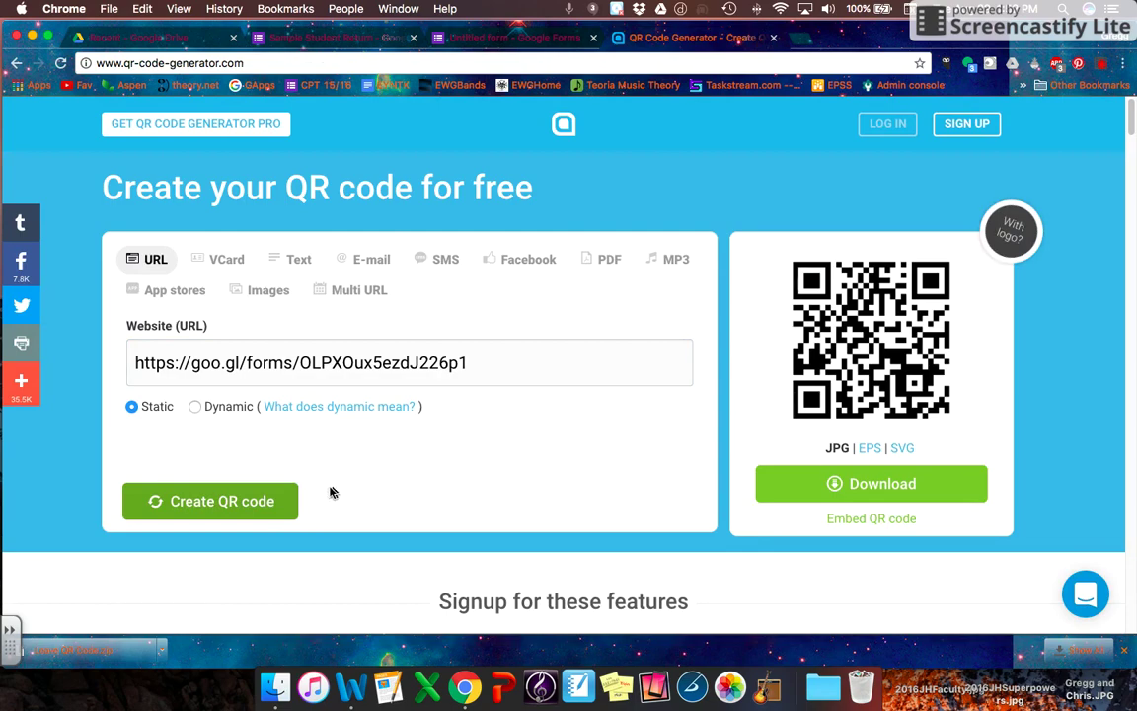
pyautogui.click(860, 487)
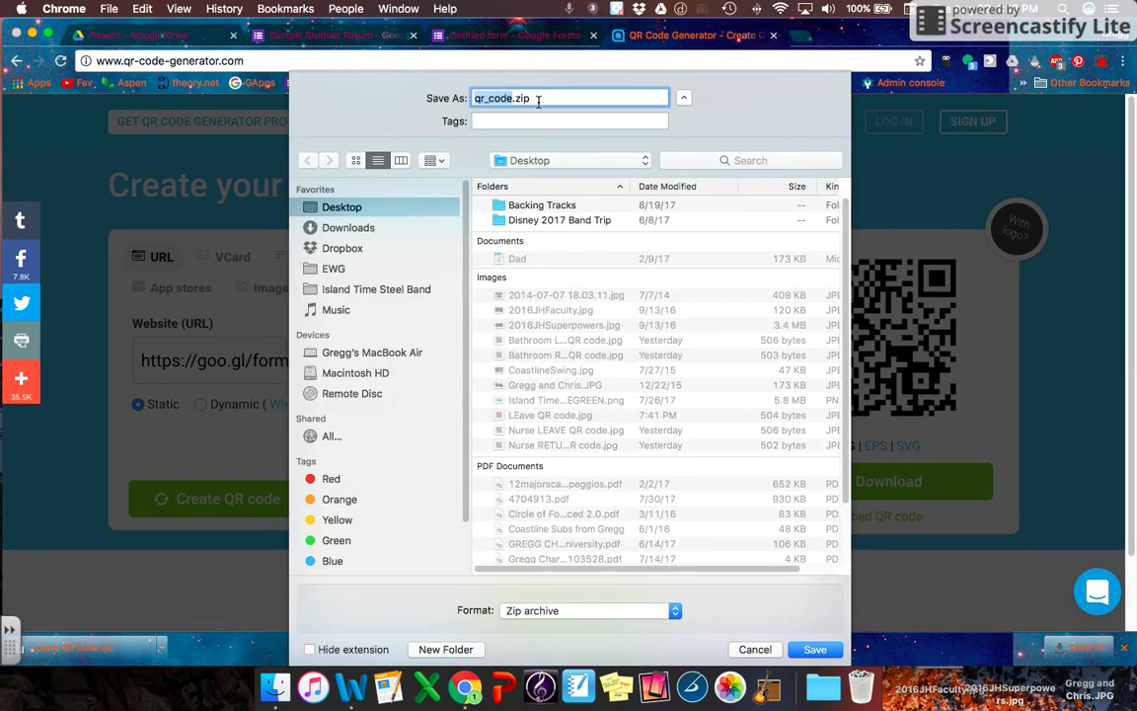
pyautogui.write('Return QR')
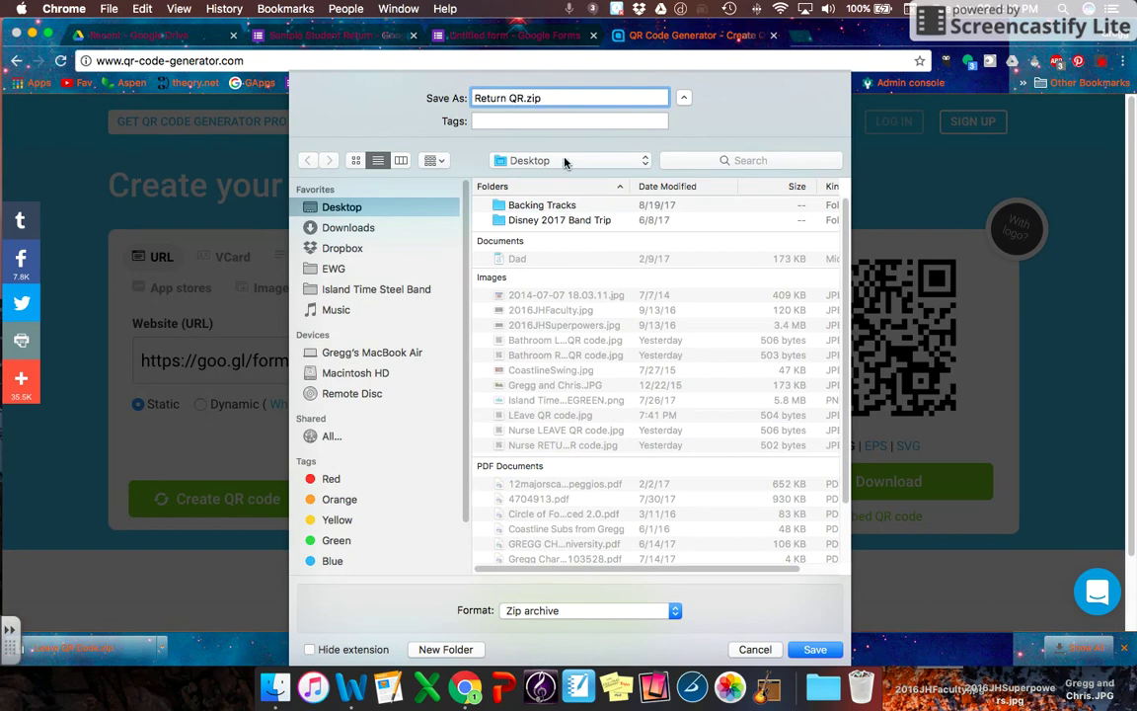
pyautogui.click(813, 650)
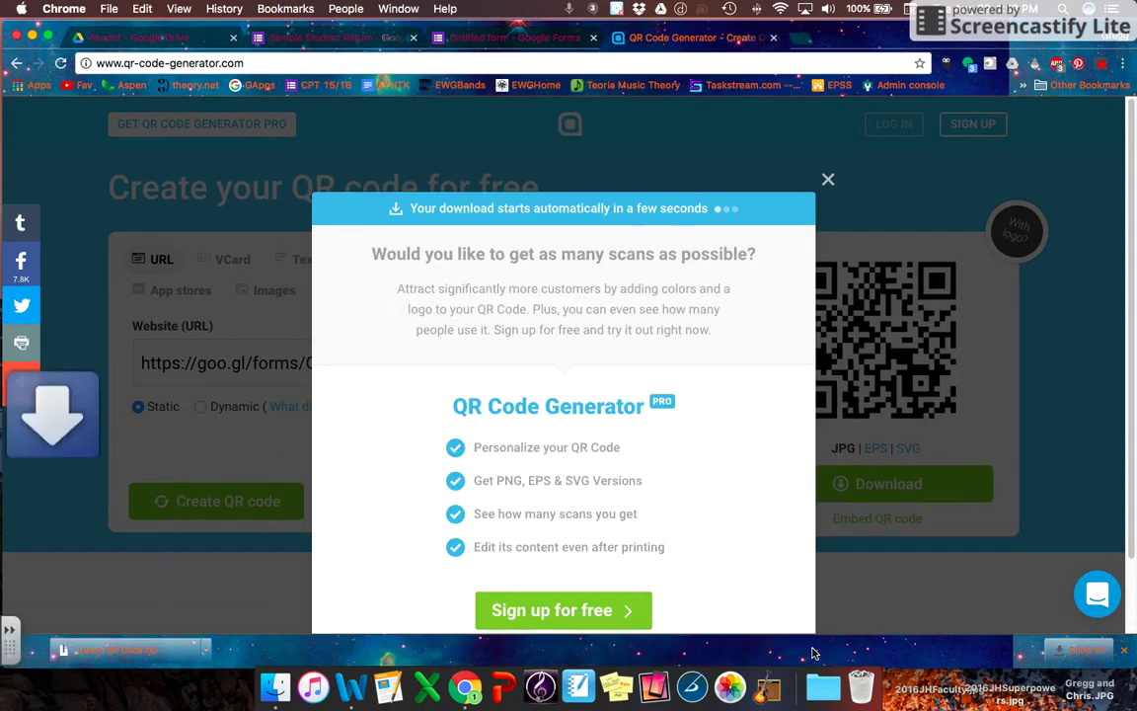
pyautogui.click(828, 180)
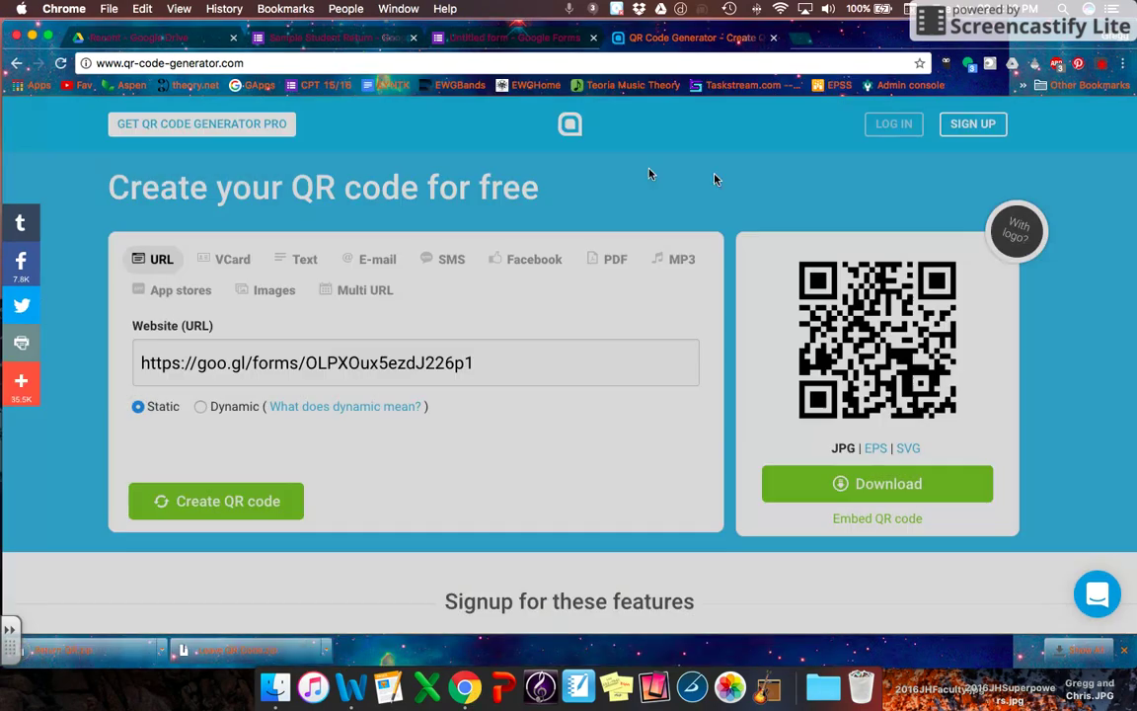
# - Minimize Chrome and Word, trash 'LEave QR code.jpg', and unzip 'Return QR.zip' on the desktop
pyautogui.click(31, 37)
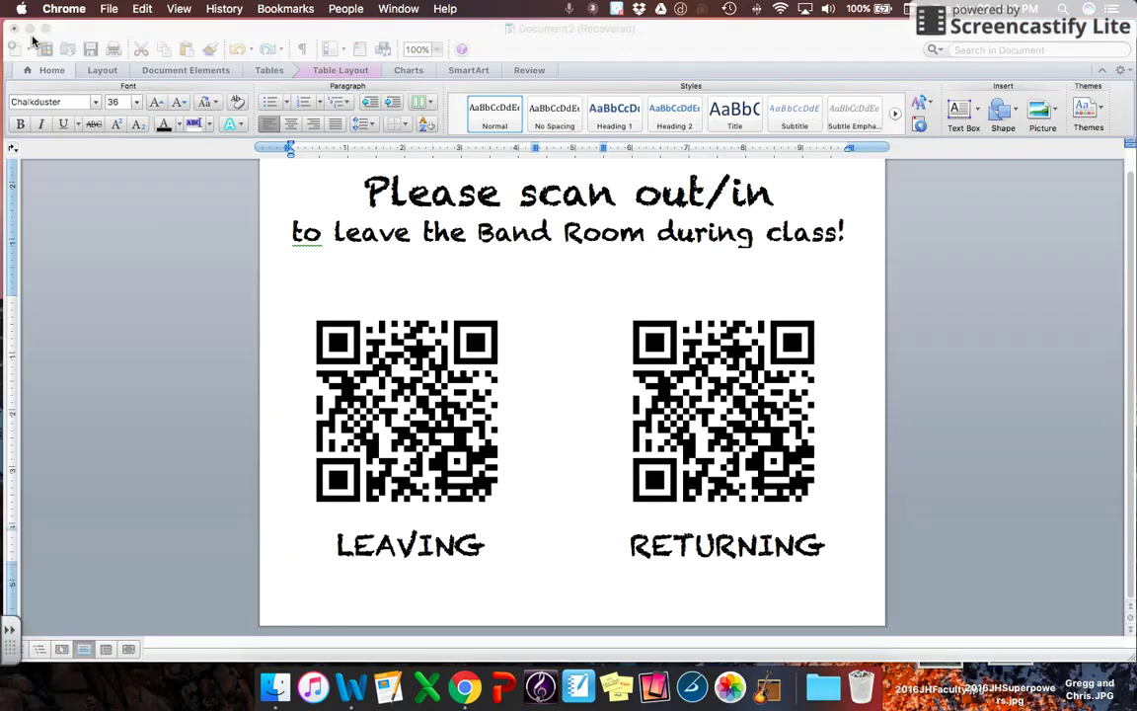
pyautogui.click(31, 29)
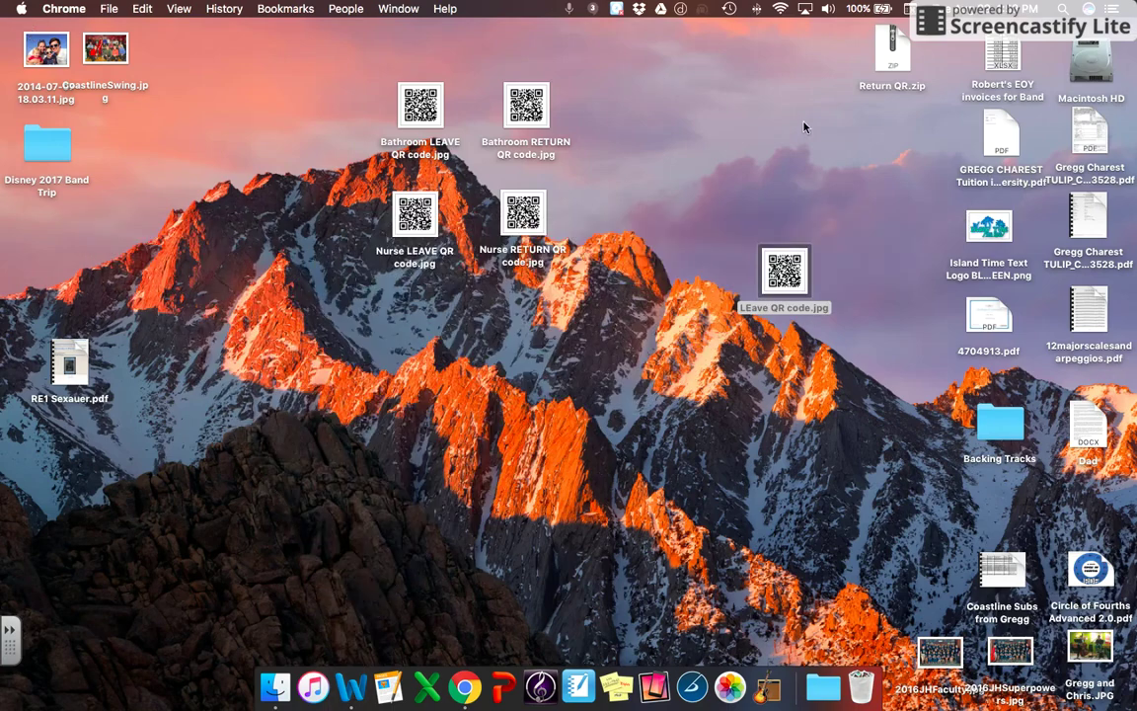
pyautogui.moveTo(879, 55); pyautogui.dragTo(877, 84)
pyautogui.moveTo(788, 264); pyautogui.dragTo(859, 681)
pyautogui.moveTo(889, 76); pyautogui.dragTo(751, 179)
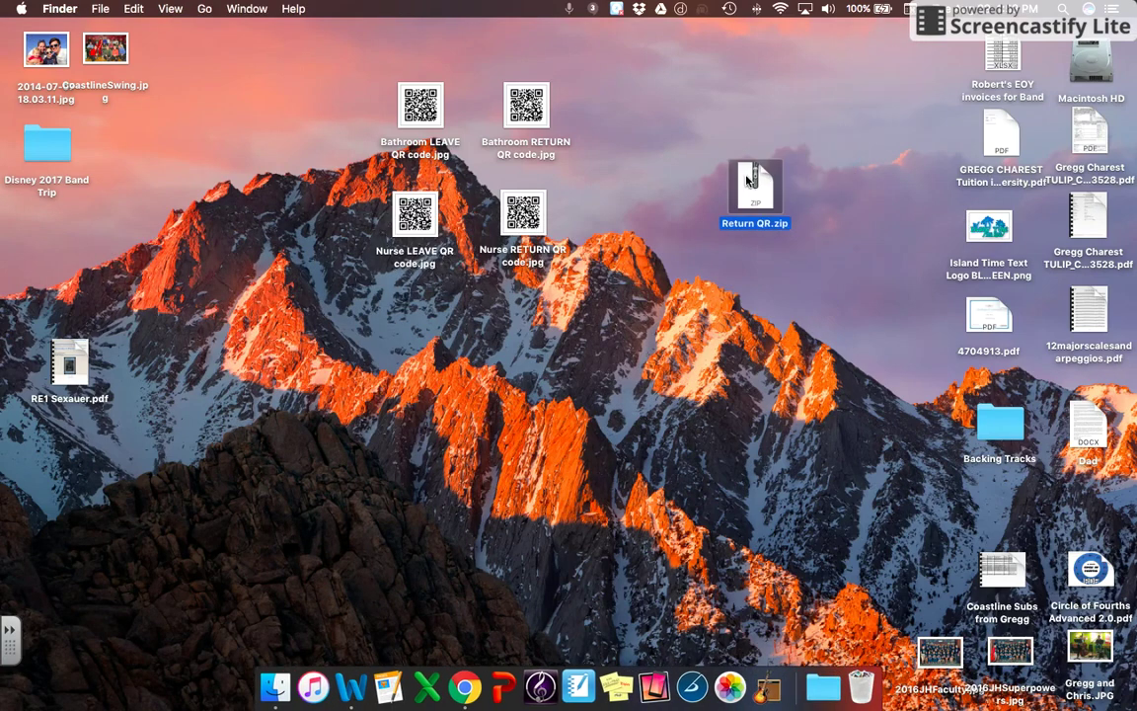
pyautogui.doubleClick(751, 179)
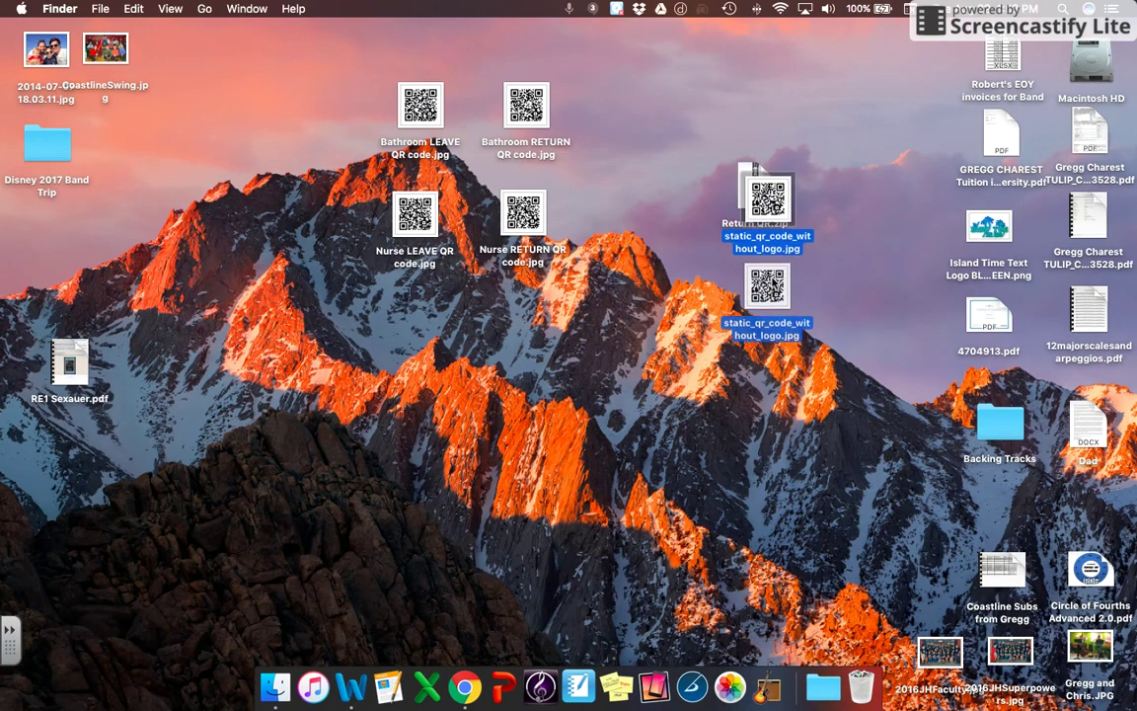
# - Rename the extracted image to 'Return QR SAMPLE.jpg' and trash the 'Return QR.zip' archive
pyautogui.moveTo(753, 342); pyautogui.dragTo(739, 312)
pyautogui.rightClick(738, 312)
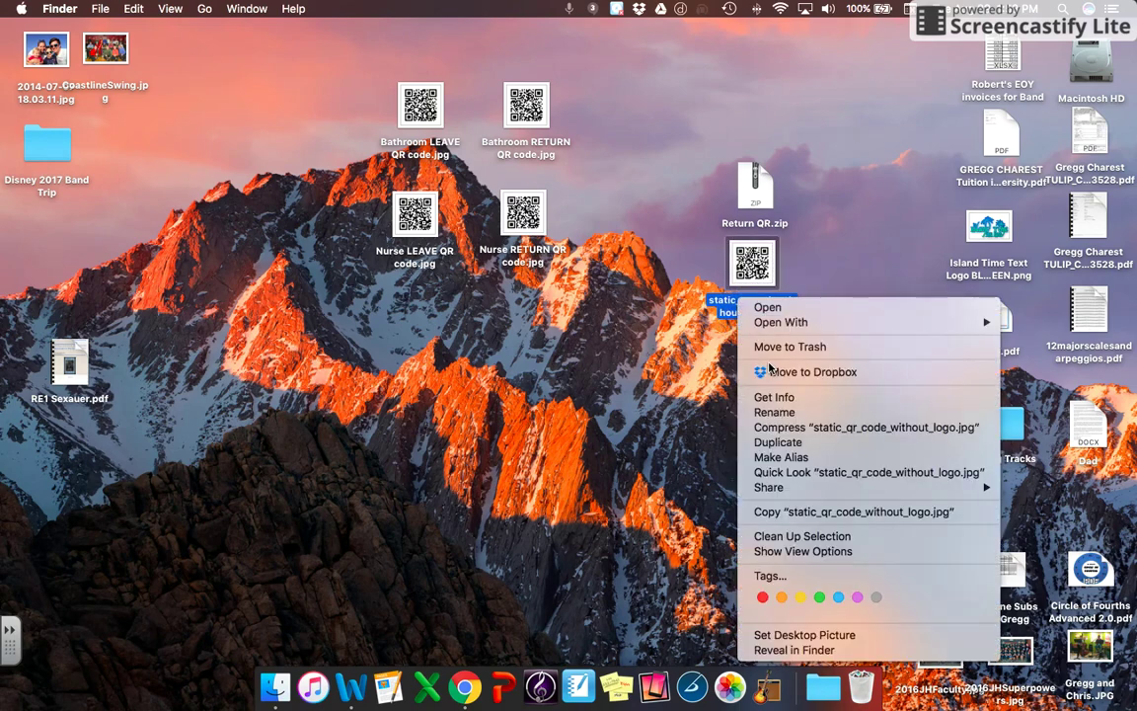
pyautogui.click(768, 413)
pyautogui.write('Return')
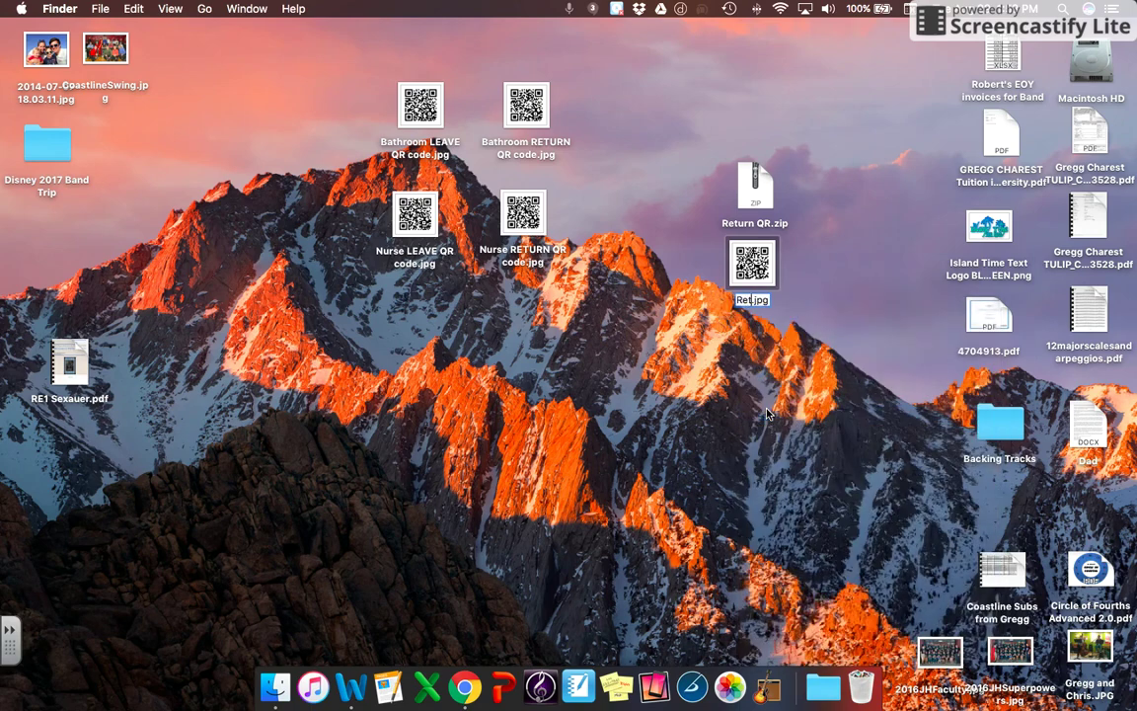
pyautogui.write(' QR SAMPLE')
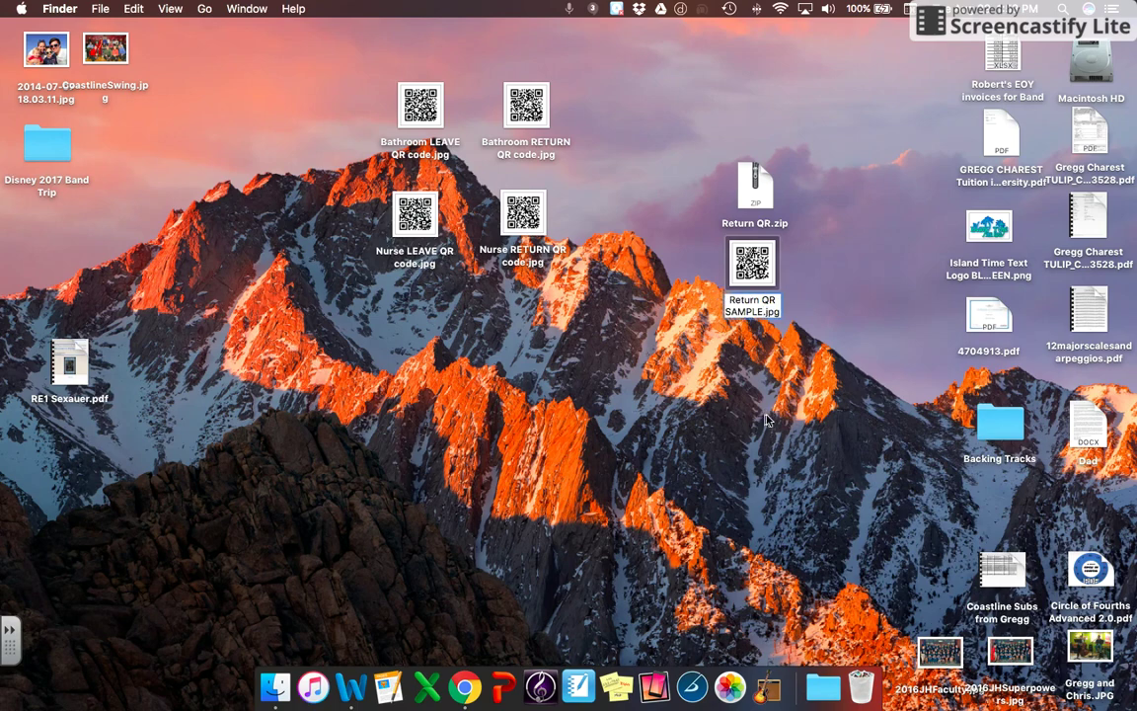
pyautogui.press('Return')
pyautogui.click(758, 189)
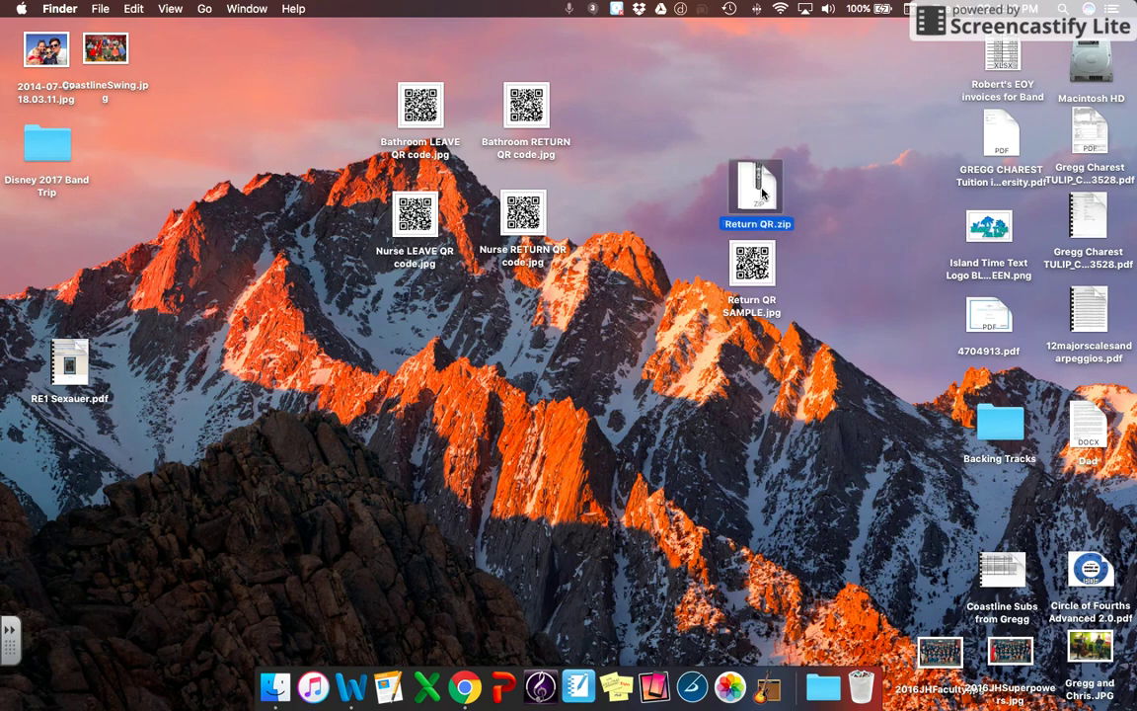
pyautogui.moveTo(761, 193); pyautogui.dragTo(825, 652)
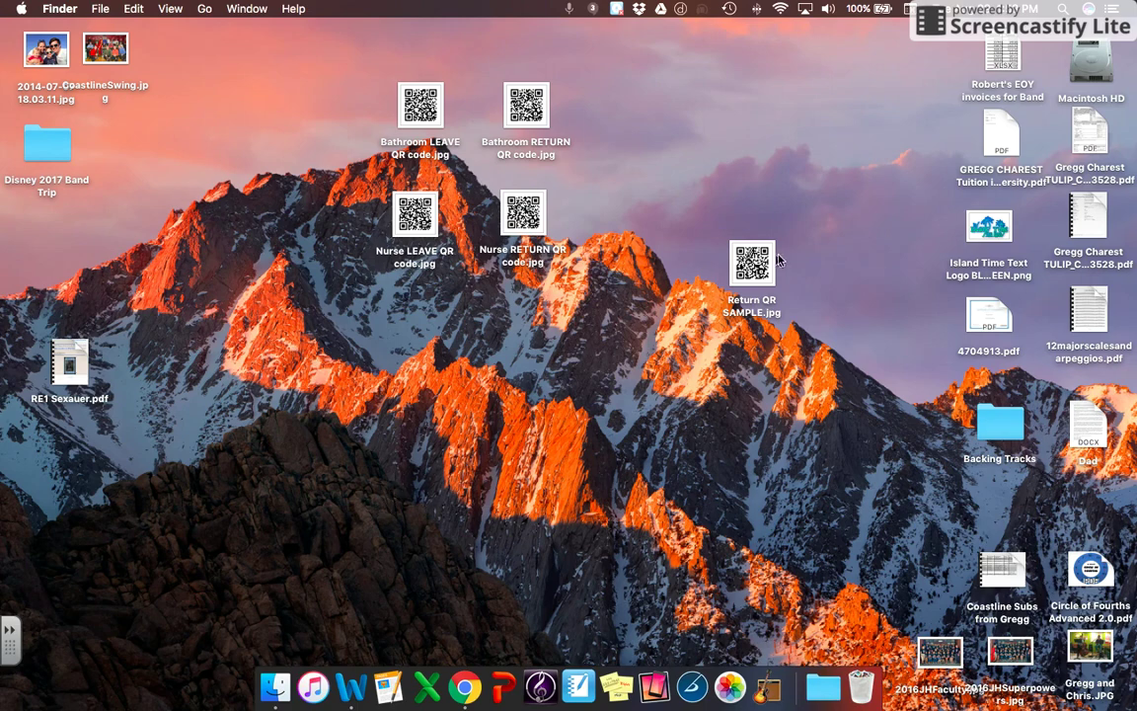
pyautogui.moveTo(762, 260); pyautogui.dragTo(750, 278)
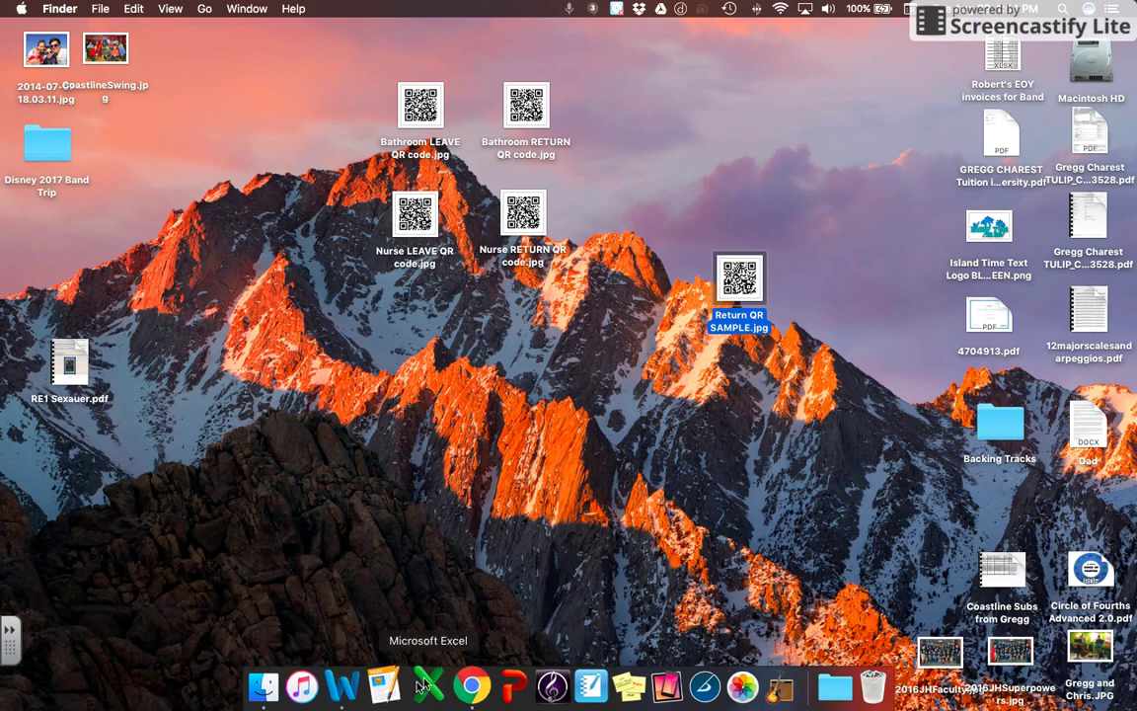
# - Inspect the LEAVING and RETURNING QR code pictures on the Word poster, then return to Chrome
pyautogui.click(352, 687)
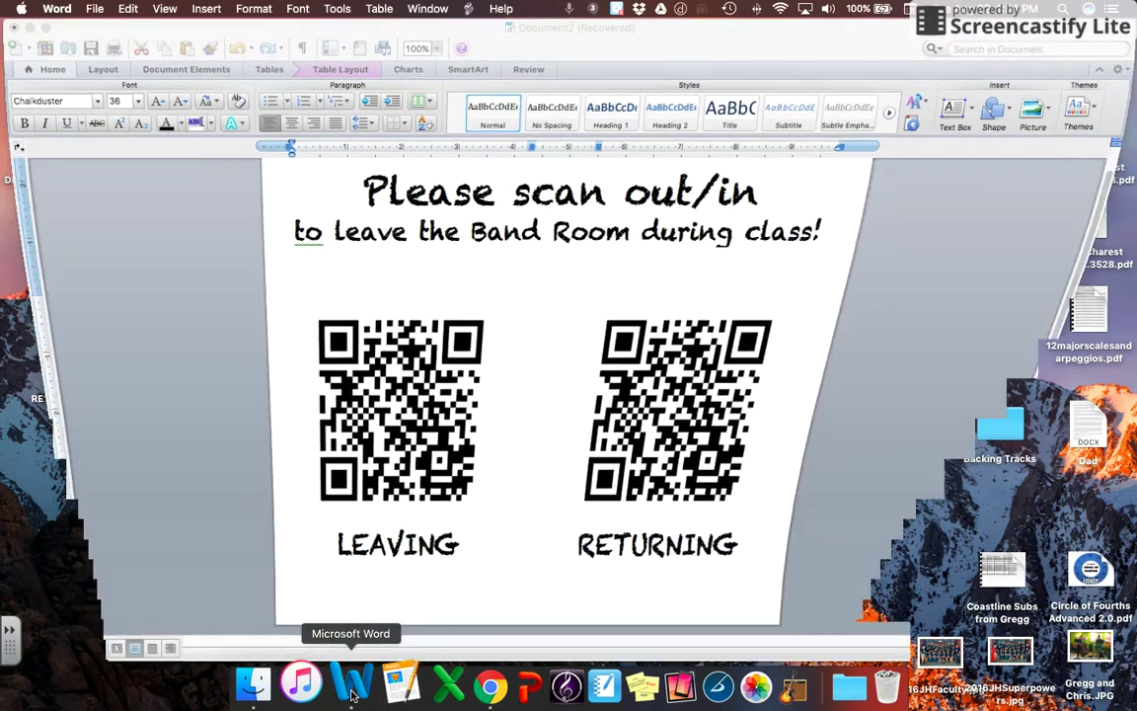
pyautogui.click(383, 424)
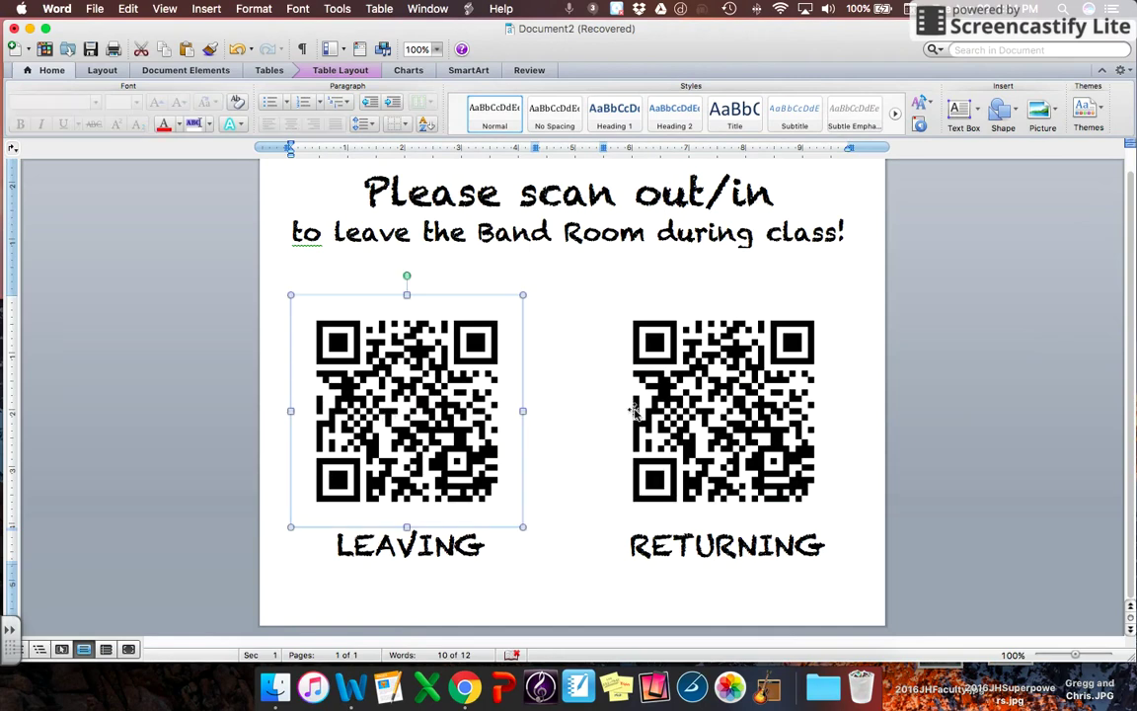
pyautogui.click(643, 443)
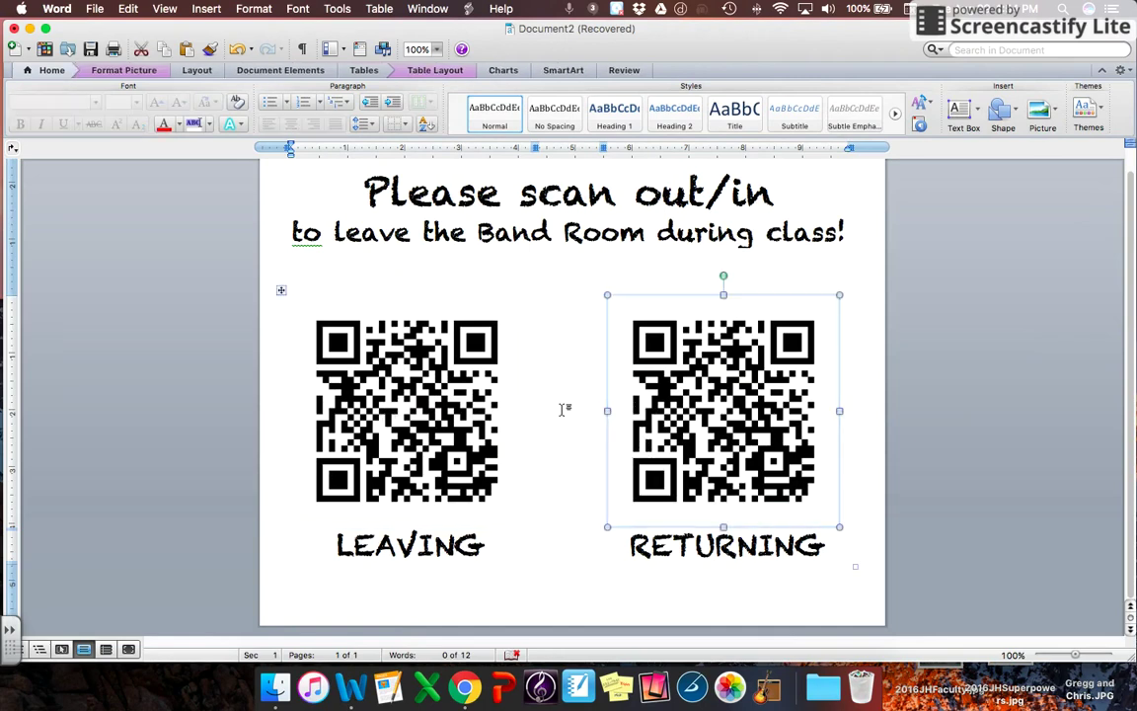
pyautogui.click(564, 389)
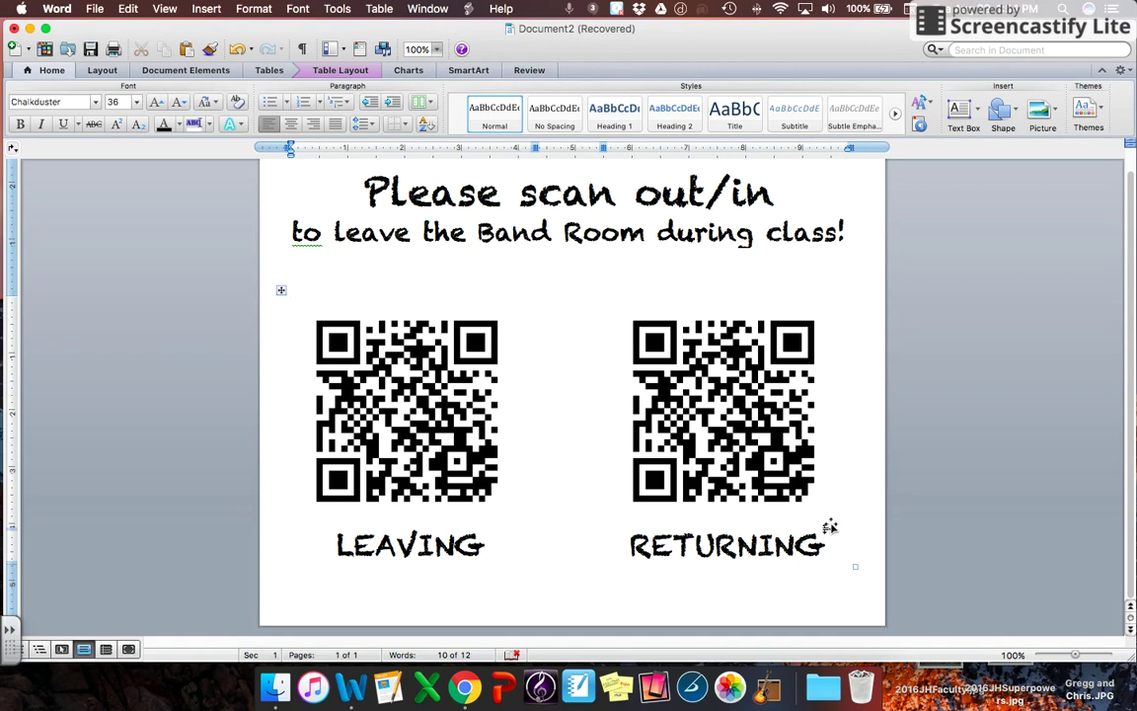
pyautogui.click(464, 686)
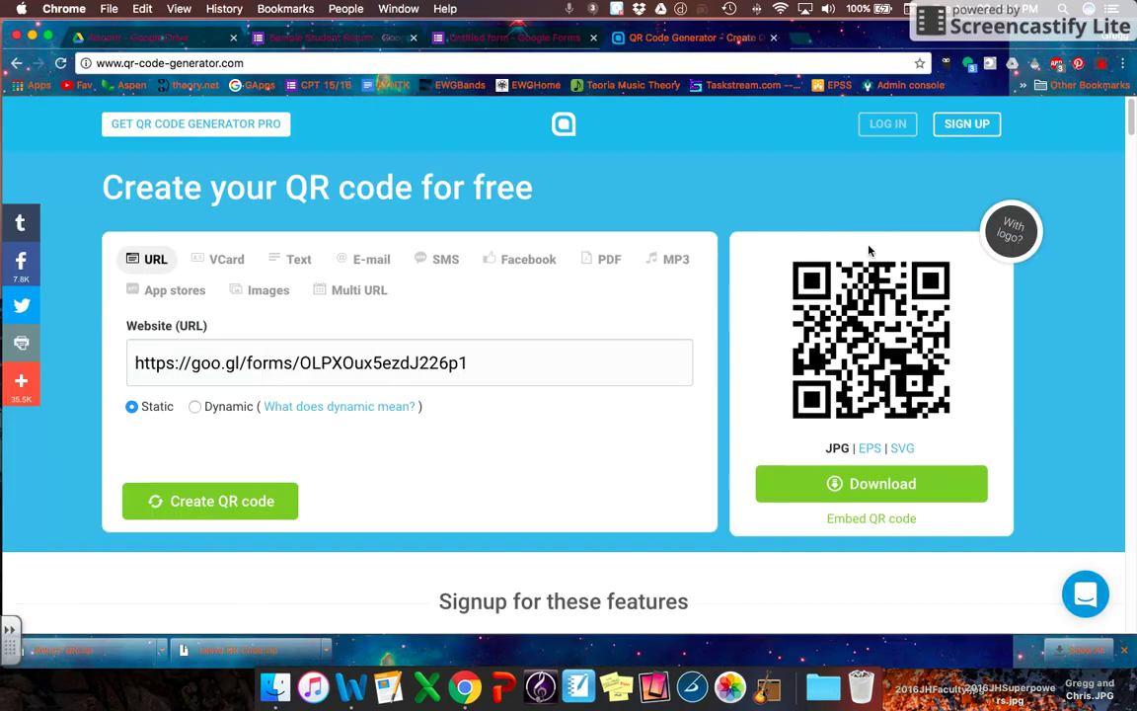